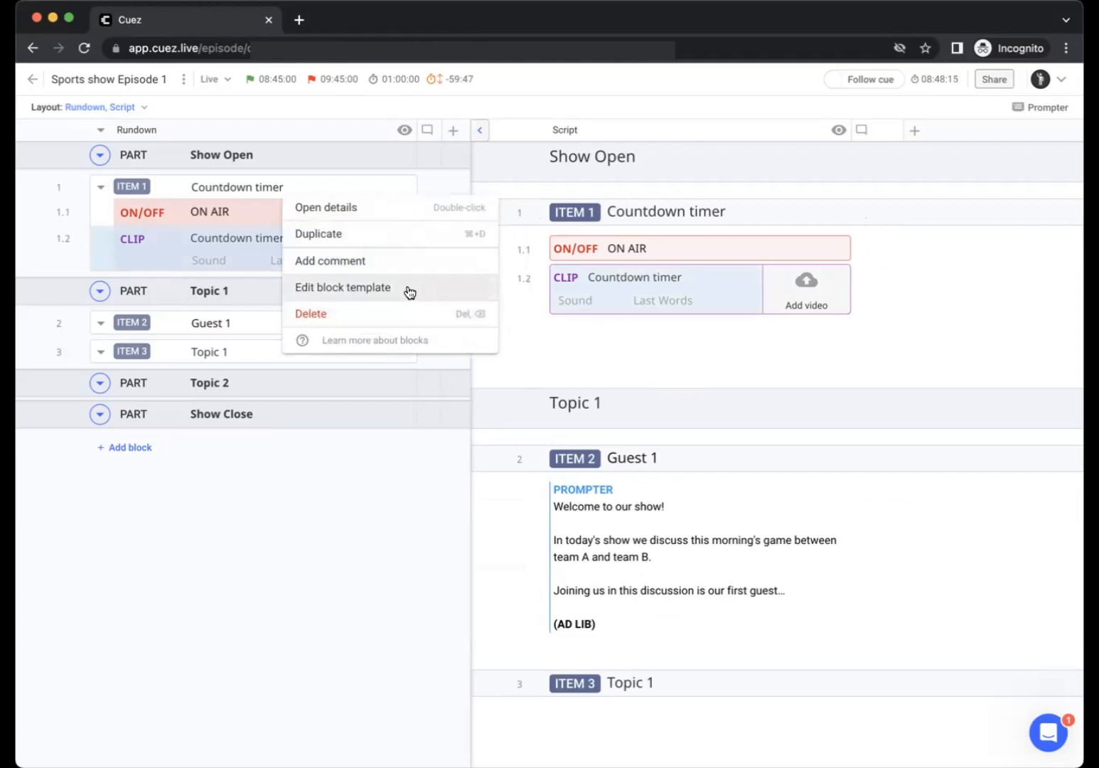
Open the episode's block template manager and inspect the fields of the PROMPTER template.
click(579, 327)
click(183, 79)
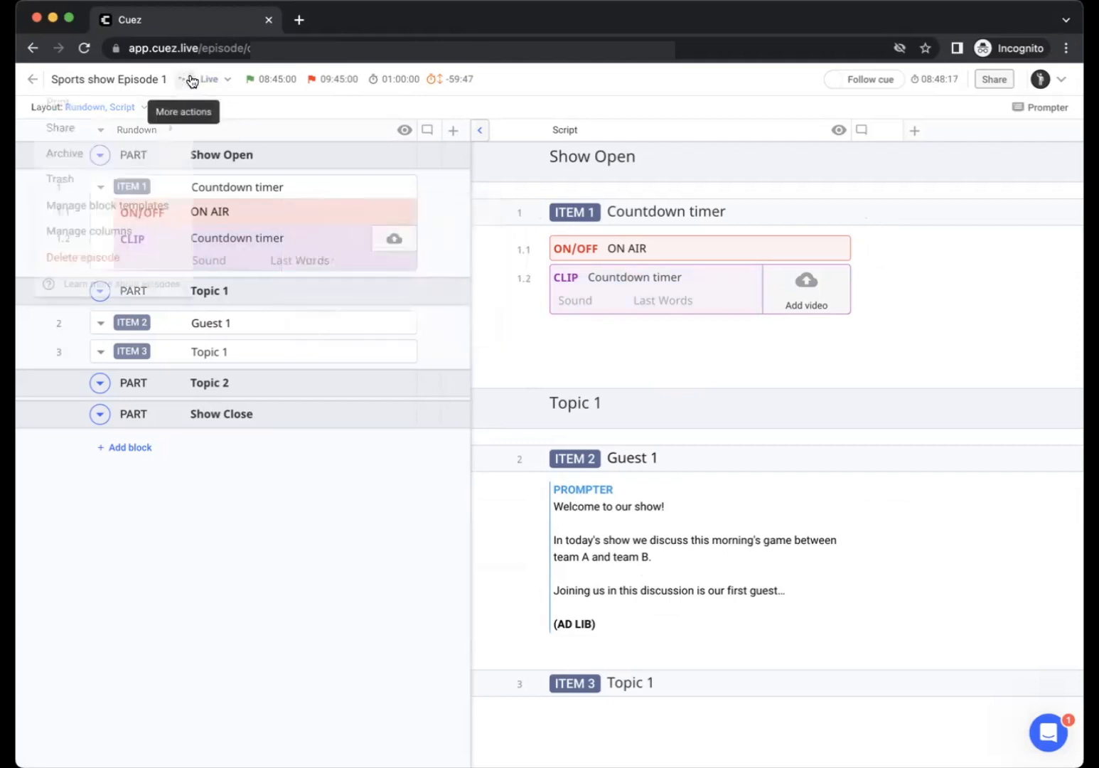
click(163, 211)
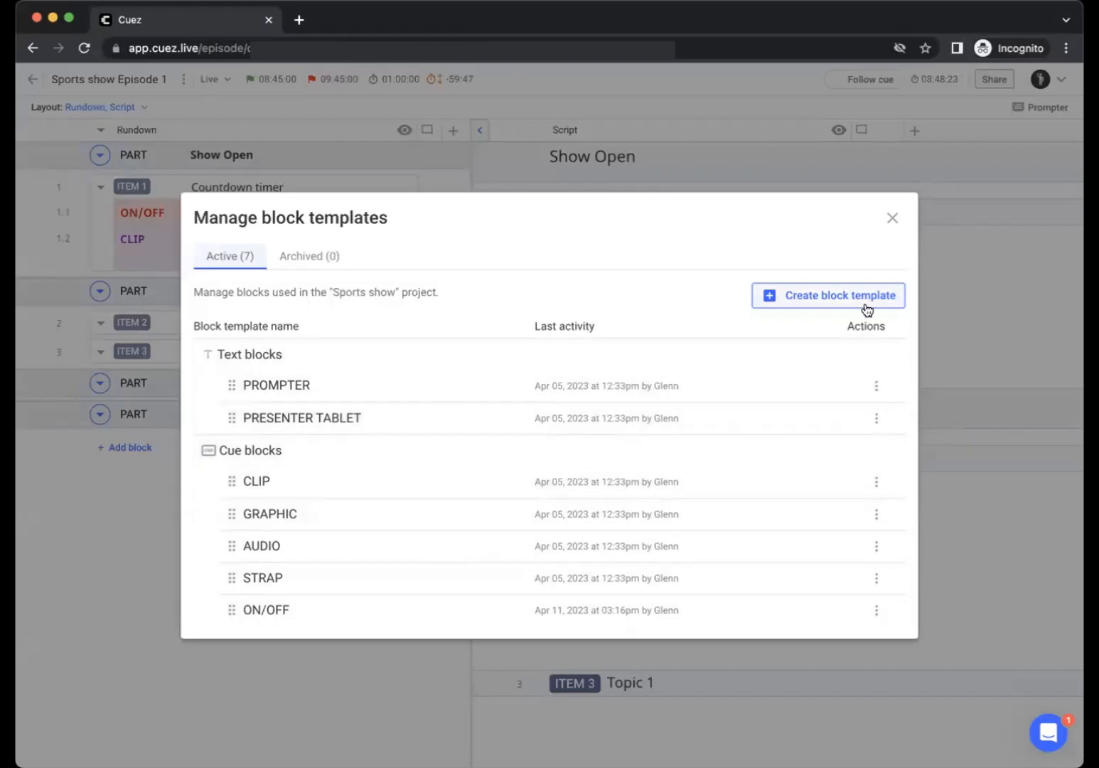
click(877, 387)
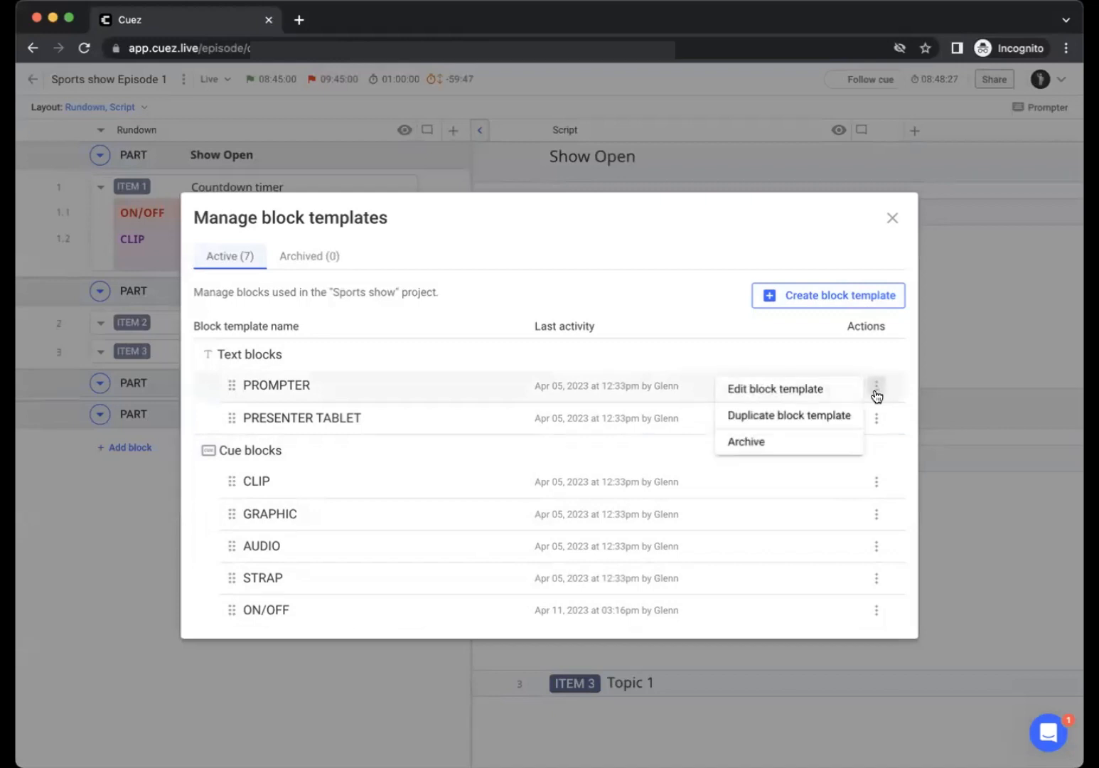
click(812, 394)
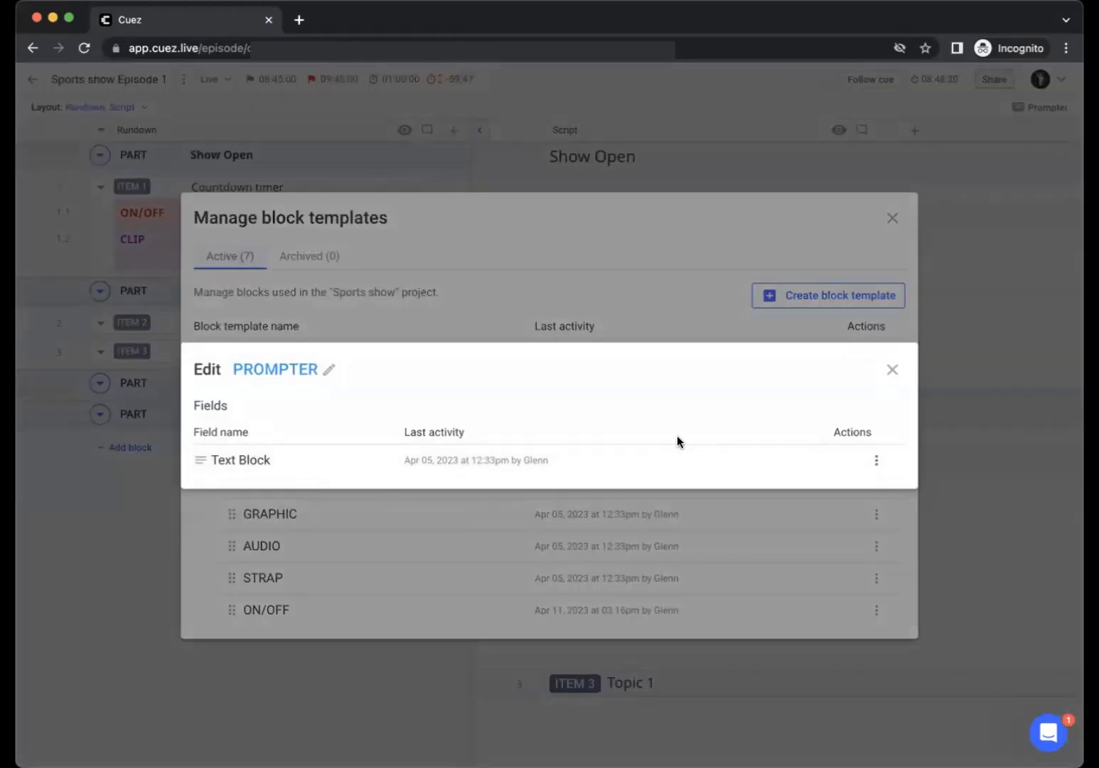
click(891, 370)
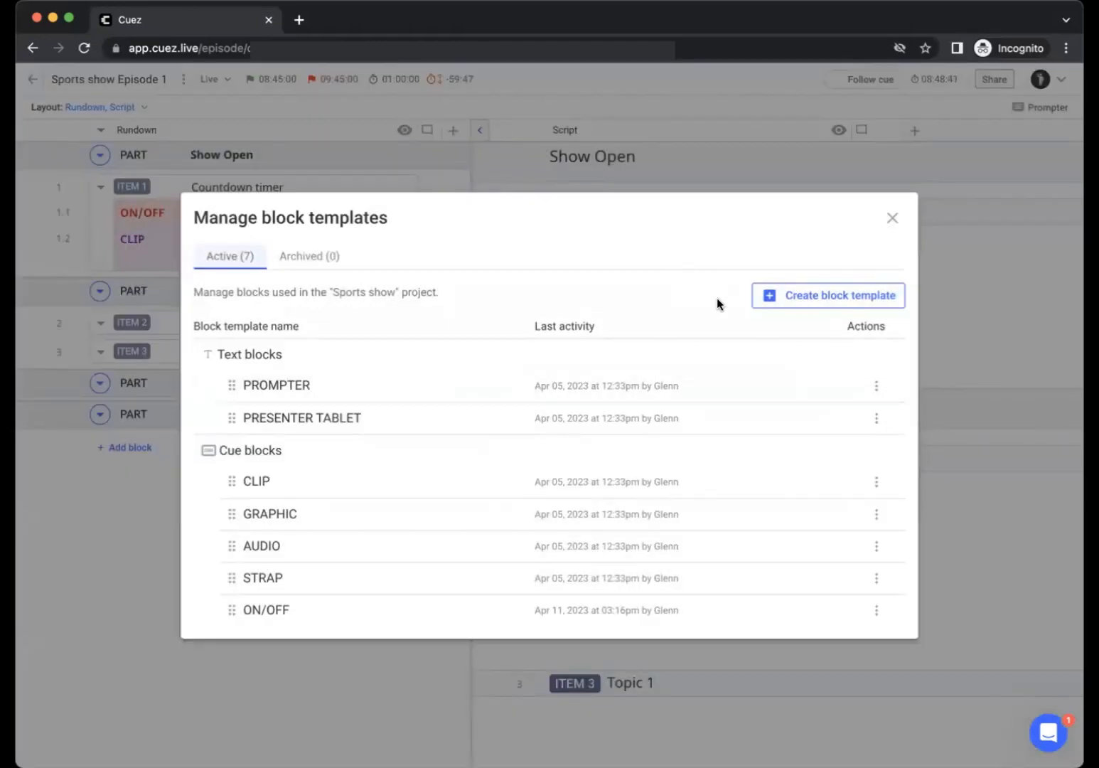
Create a yellow text block template named LIVE, keeping its block name shown in the script.
click(850, 301)
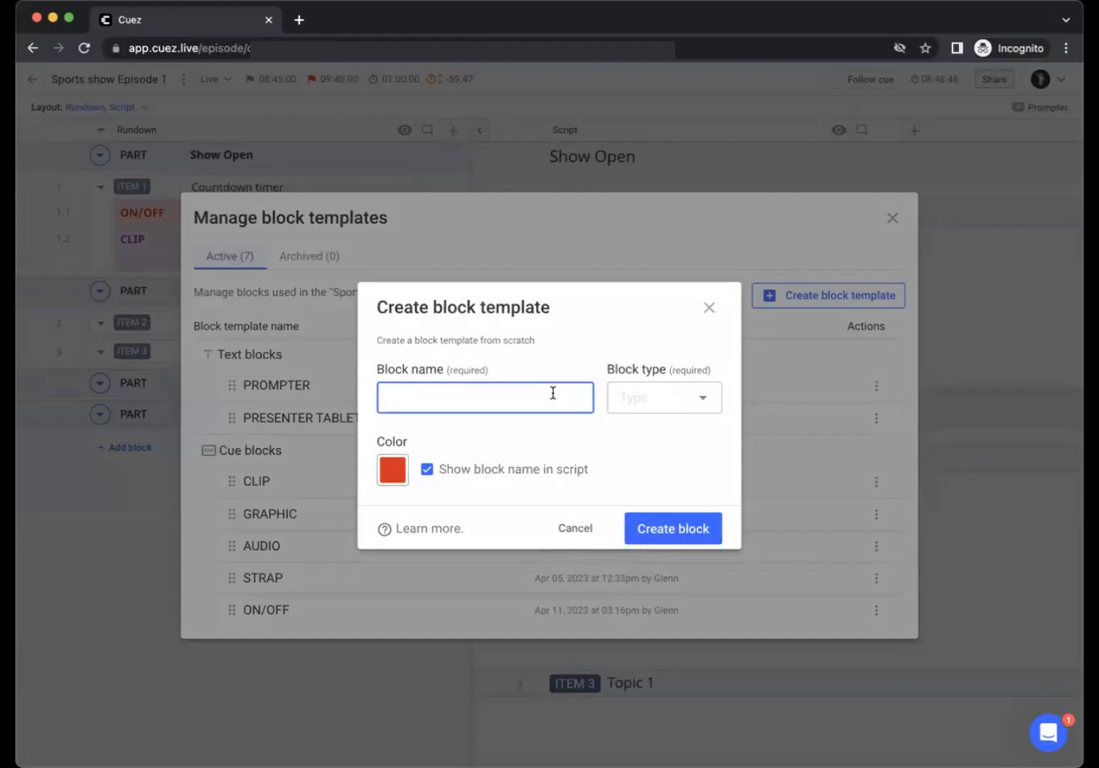
text(LIVE)
click(647, 395)
click(702, 468)
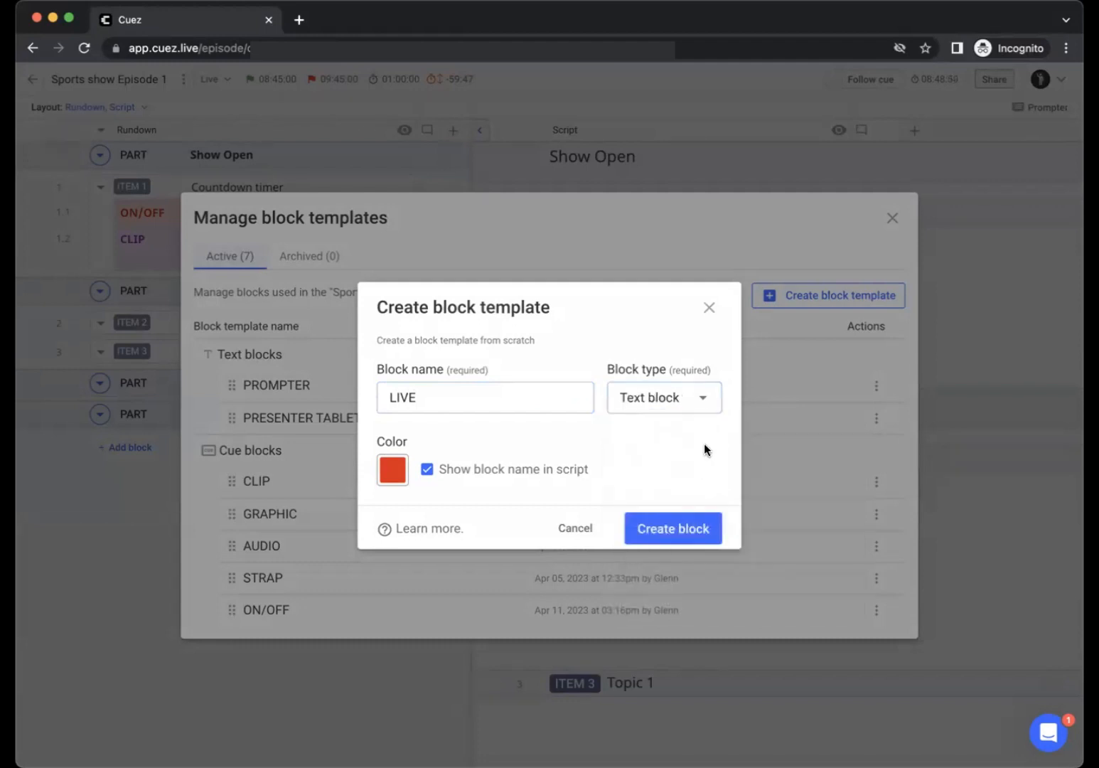
click(392, 469)
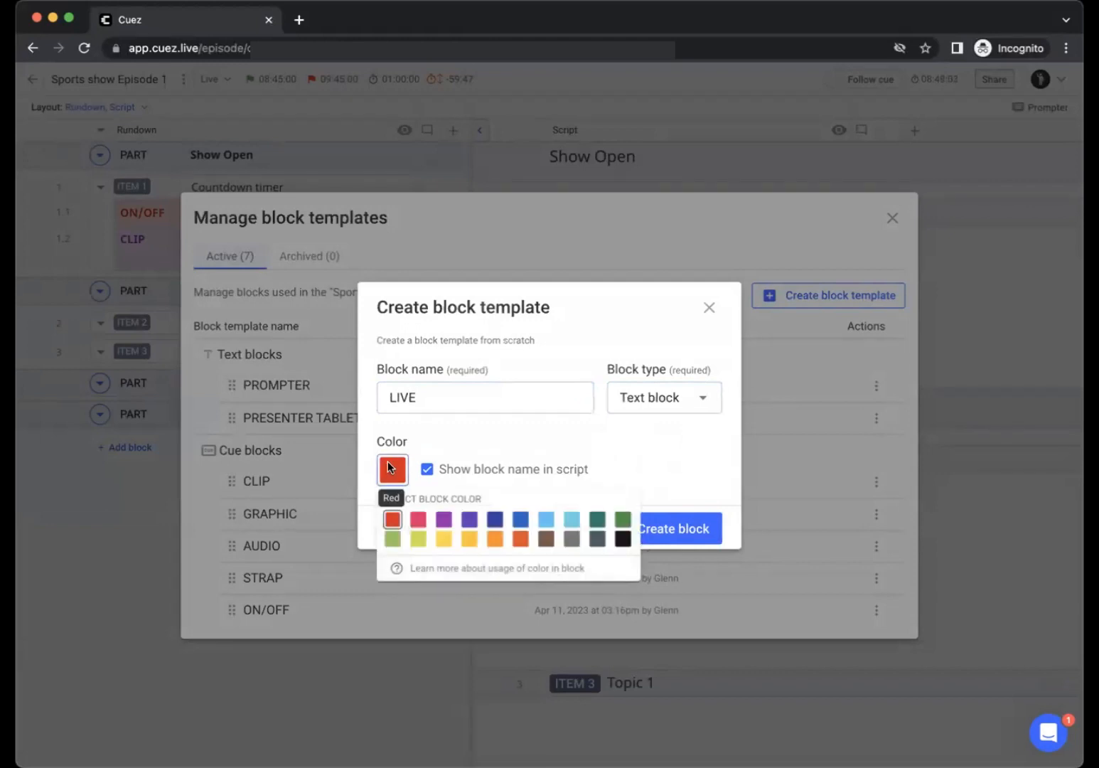
click(441, 539)
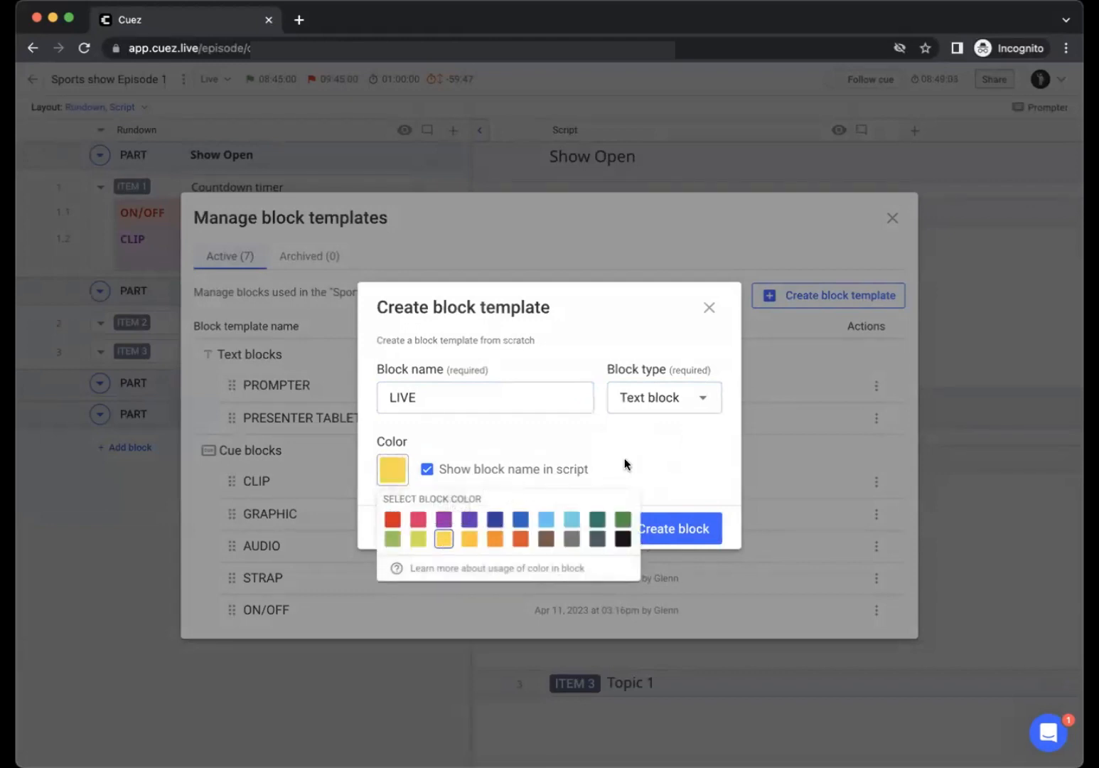
click(454, 450)
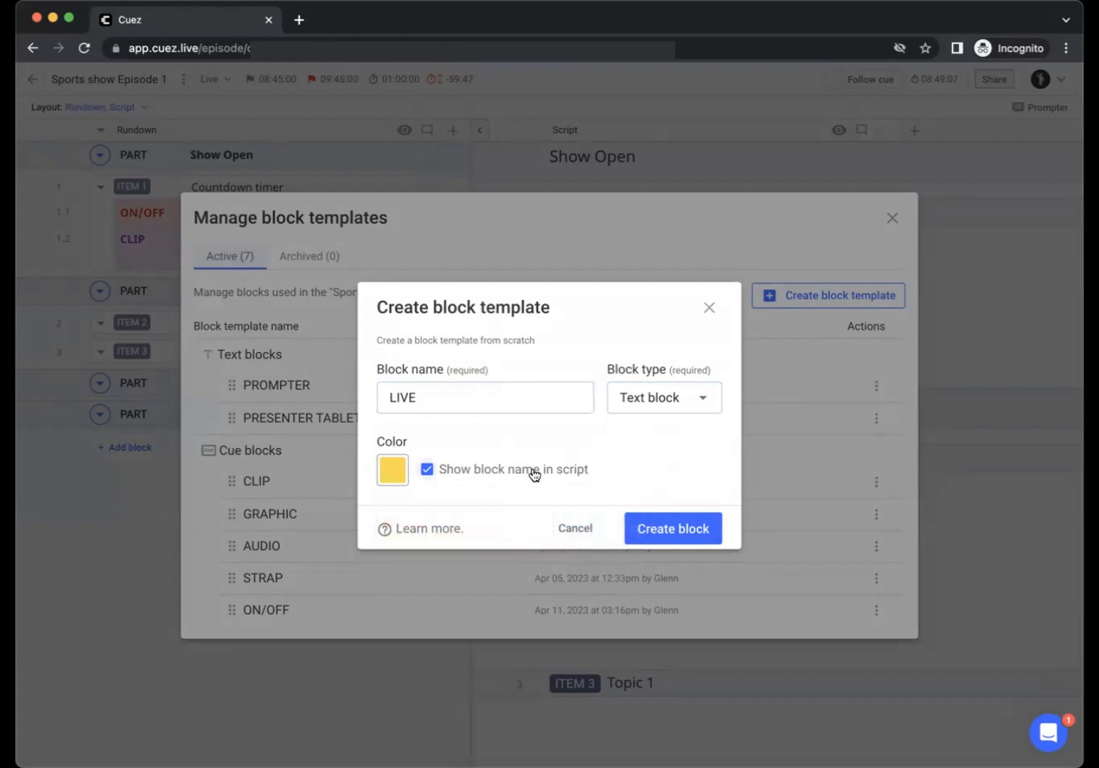
click(658, 530)
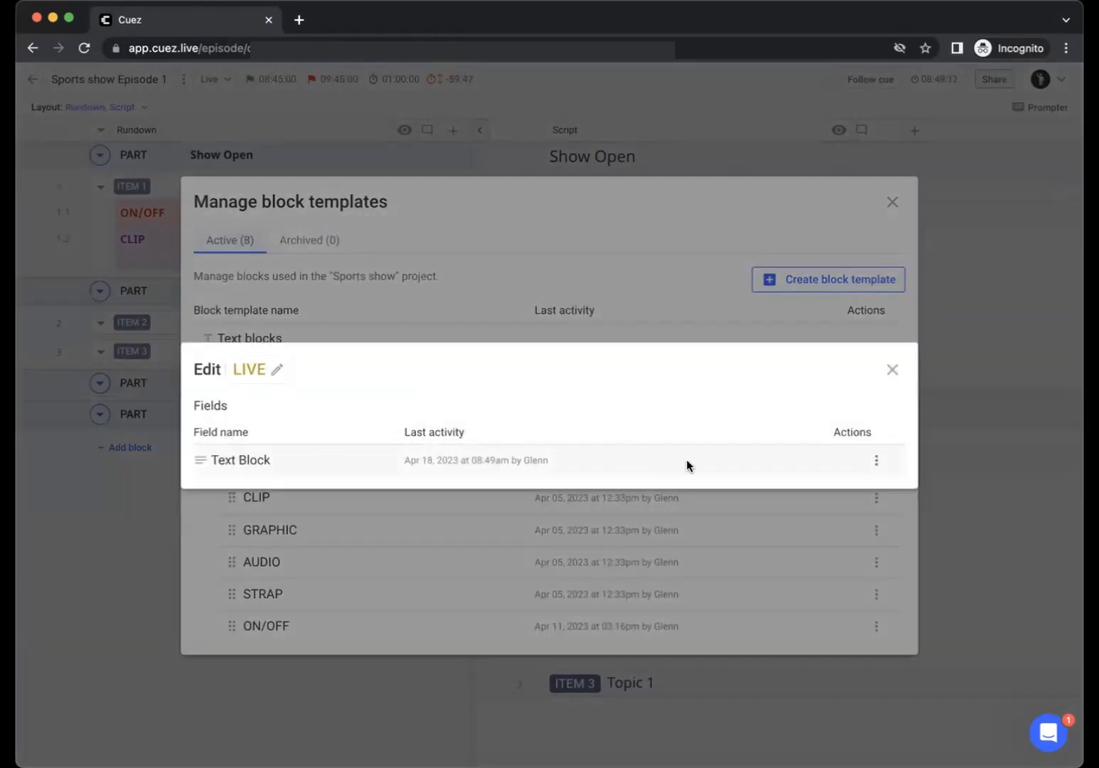
Review the default style and timing options of the LIVE template's Text Block field, save, and return to the template list.
click(875, 460)
click(791, 467)
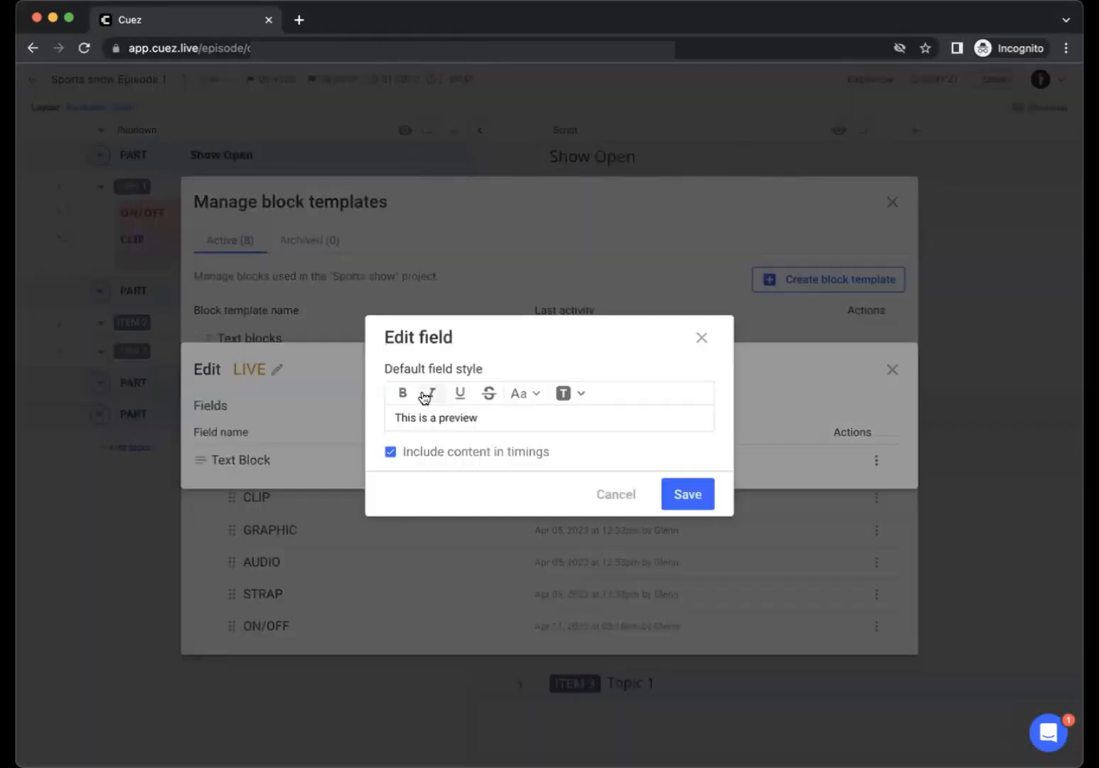
click(695, 499)
click(893, 370)
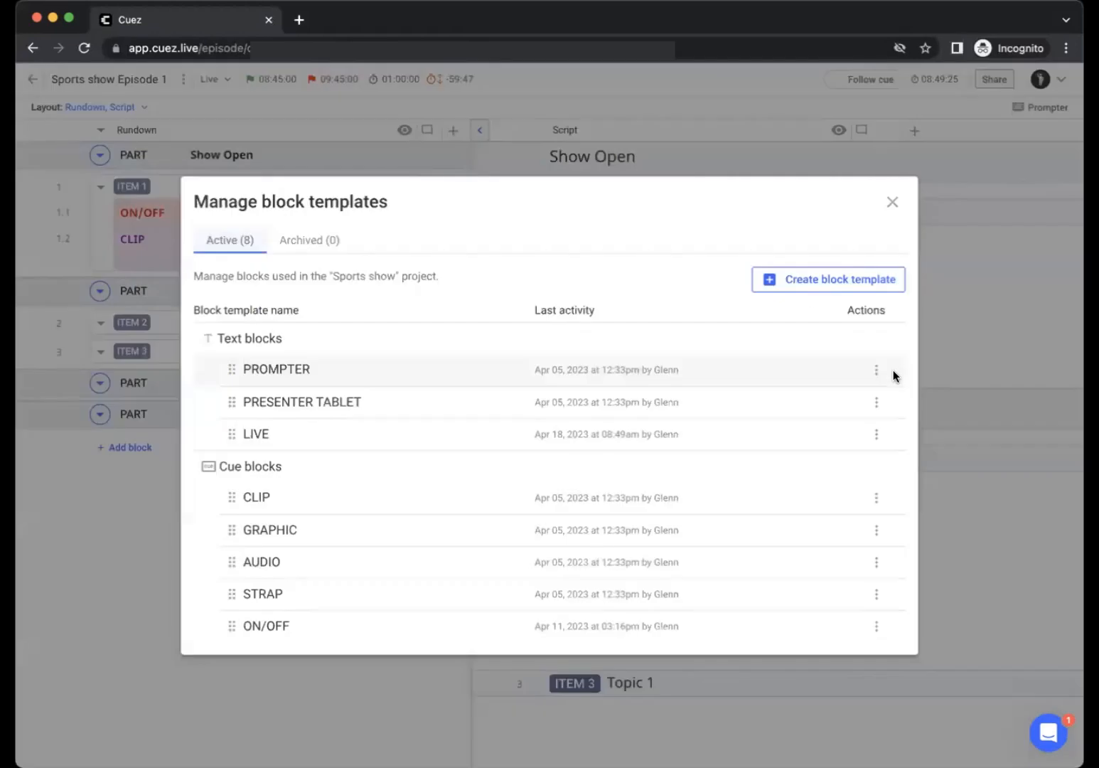
Create a red text block template named STAGE INSTRUCTION, keeping its block name shown in the script.
click(814, 284)
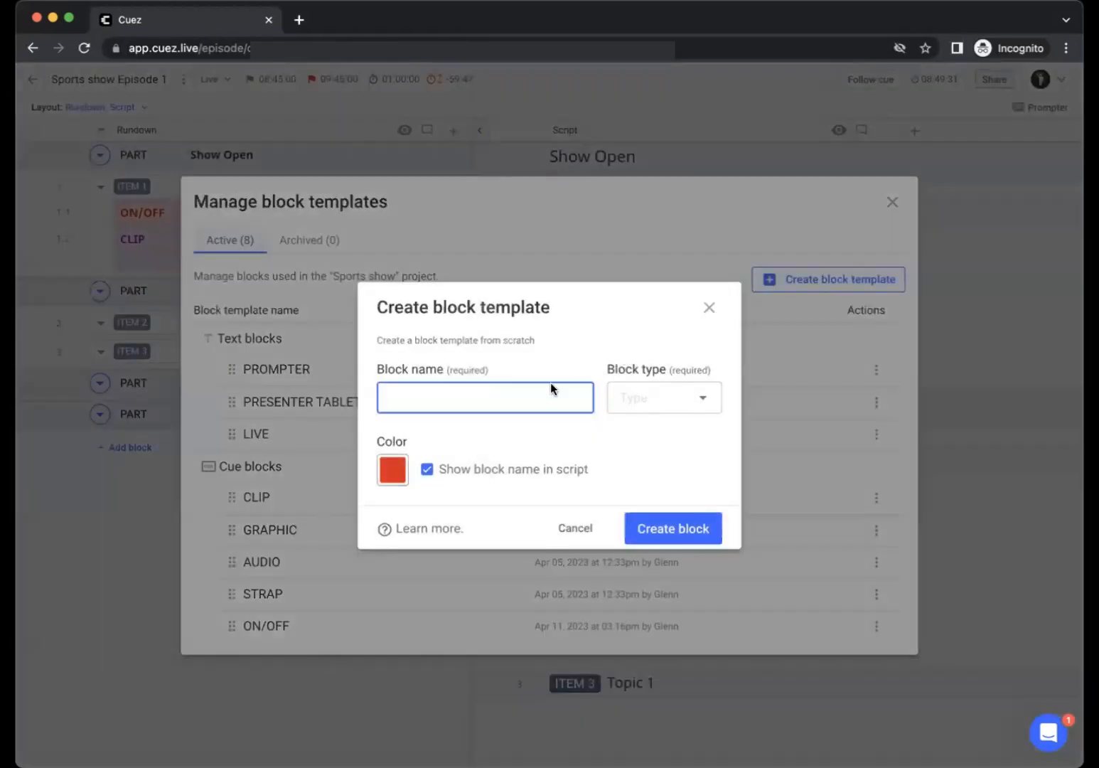
text(STAGE INSTRUCTION)
click(675, 403)
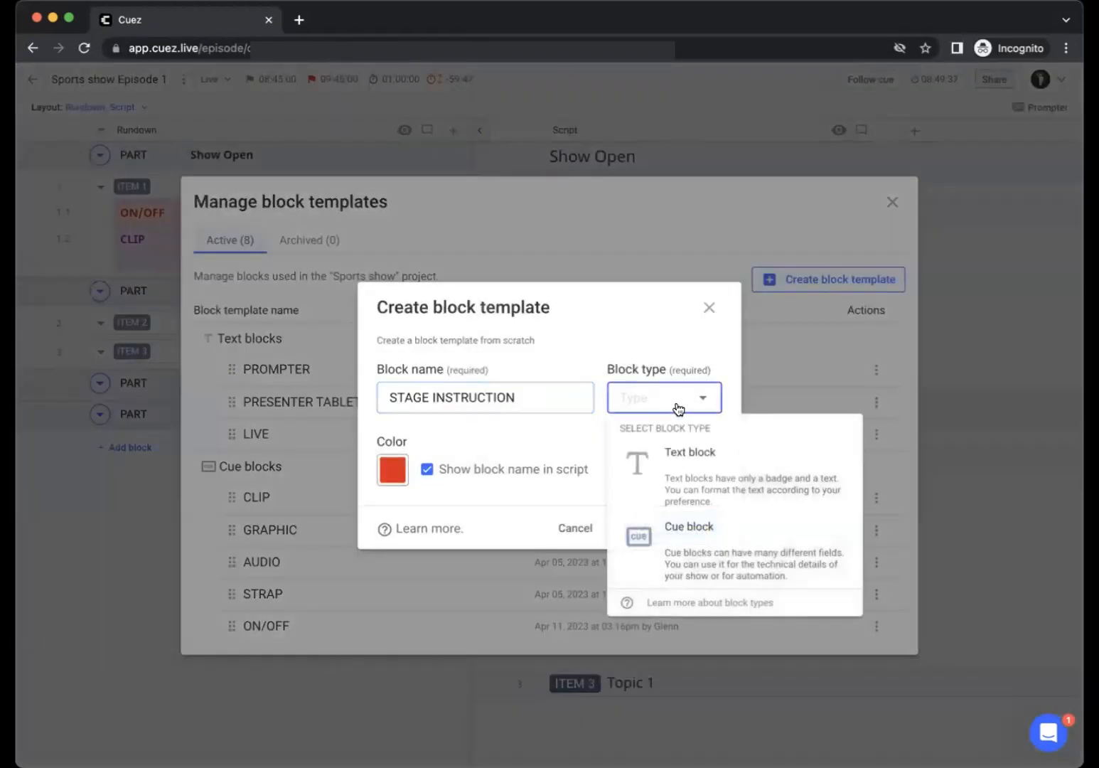
click(698, 480)
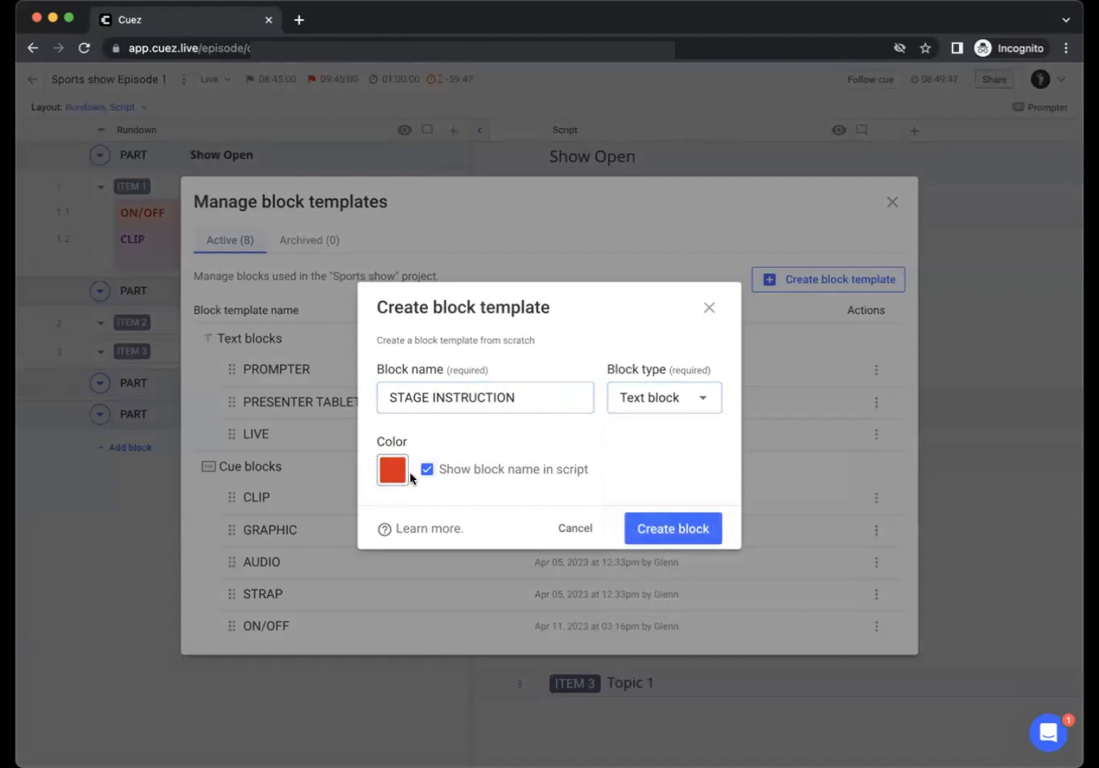
click(674, 528)
Make the STAGE INSTRUCTION Text Block field italic by default, exclude its content from timings, and save it.
click(876, 460)
click(764, 471)
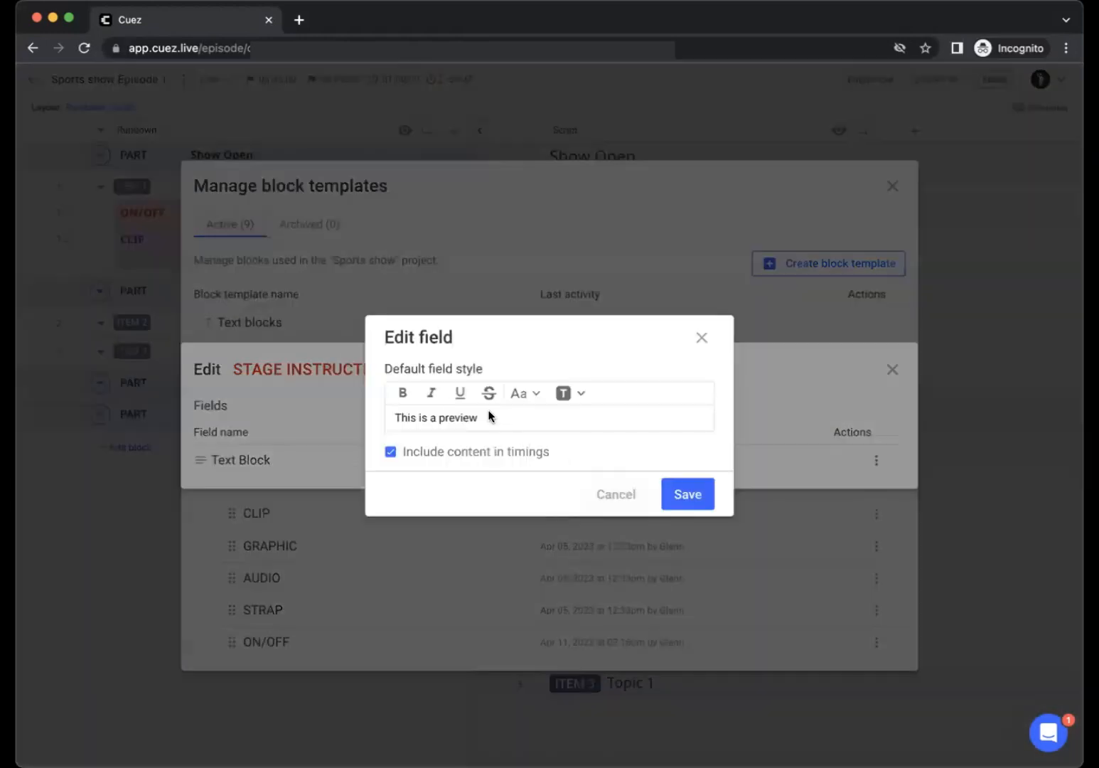
click(431, 394)
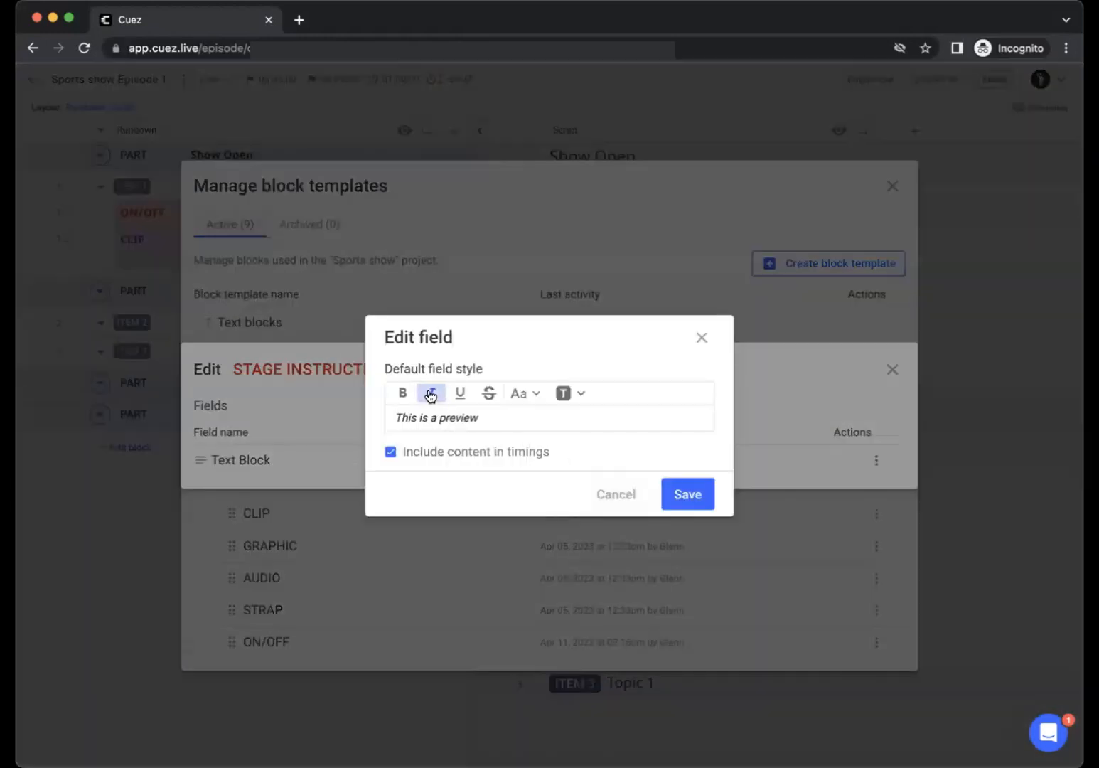
click(578, 393)
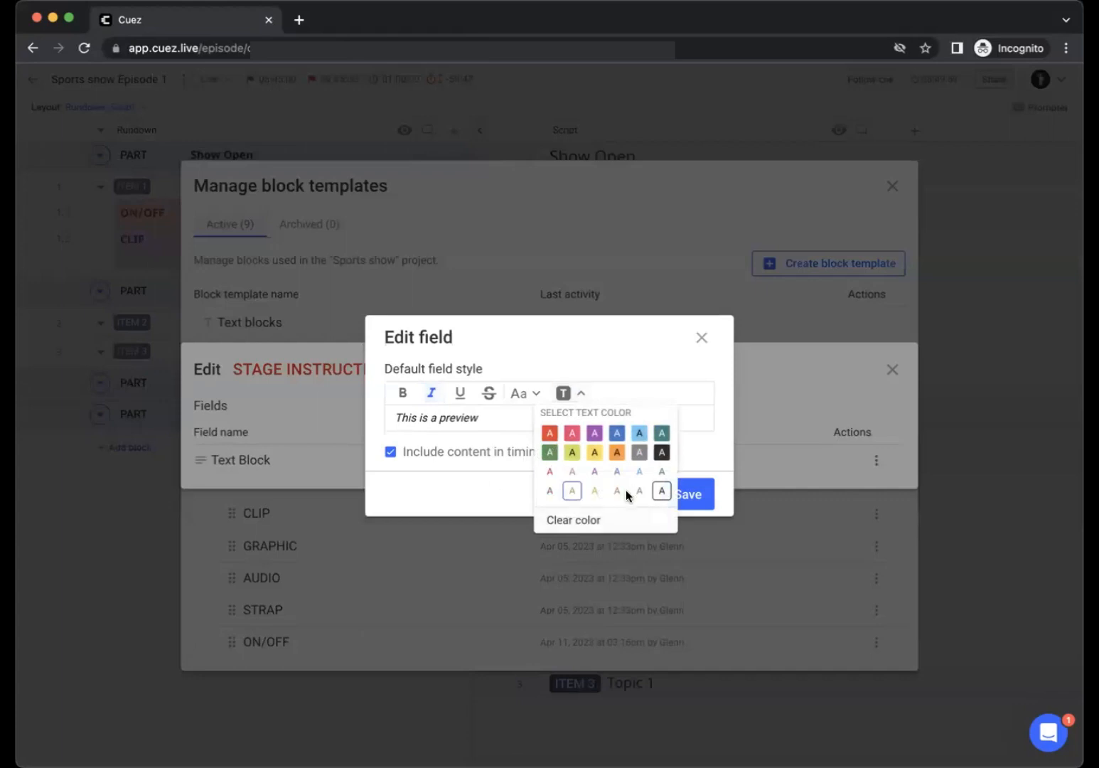
click(482, 489)
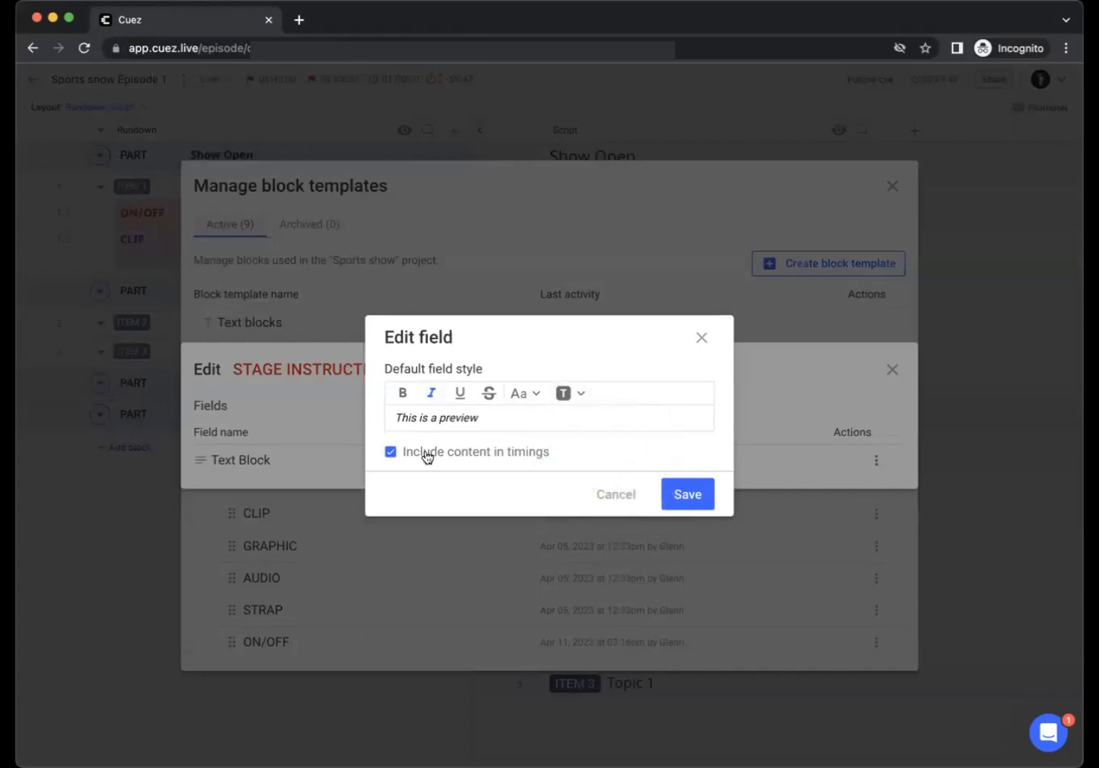
click(426, 456)
click(682, 493)
click(893, 371)
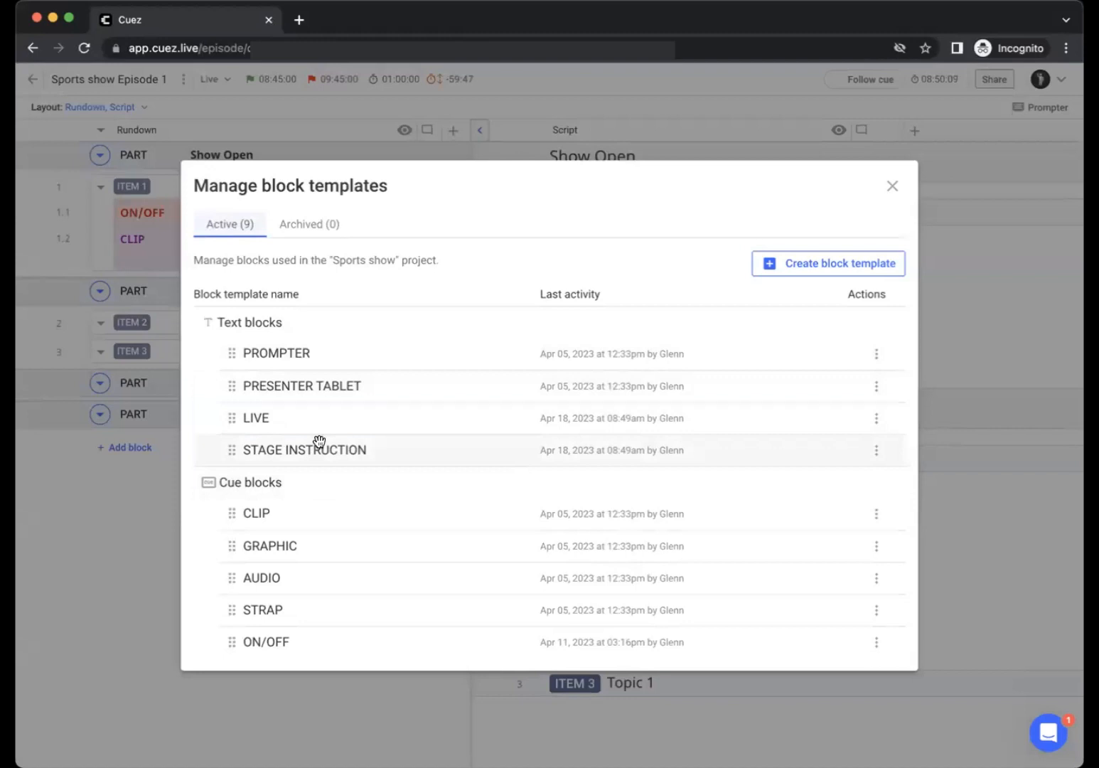
Create an orange cue block template named BREAK with its block background color displayed.
click(822, 264)
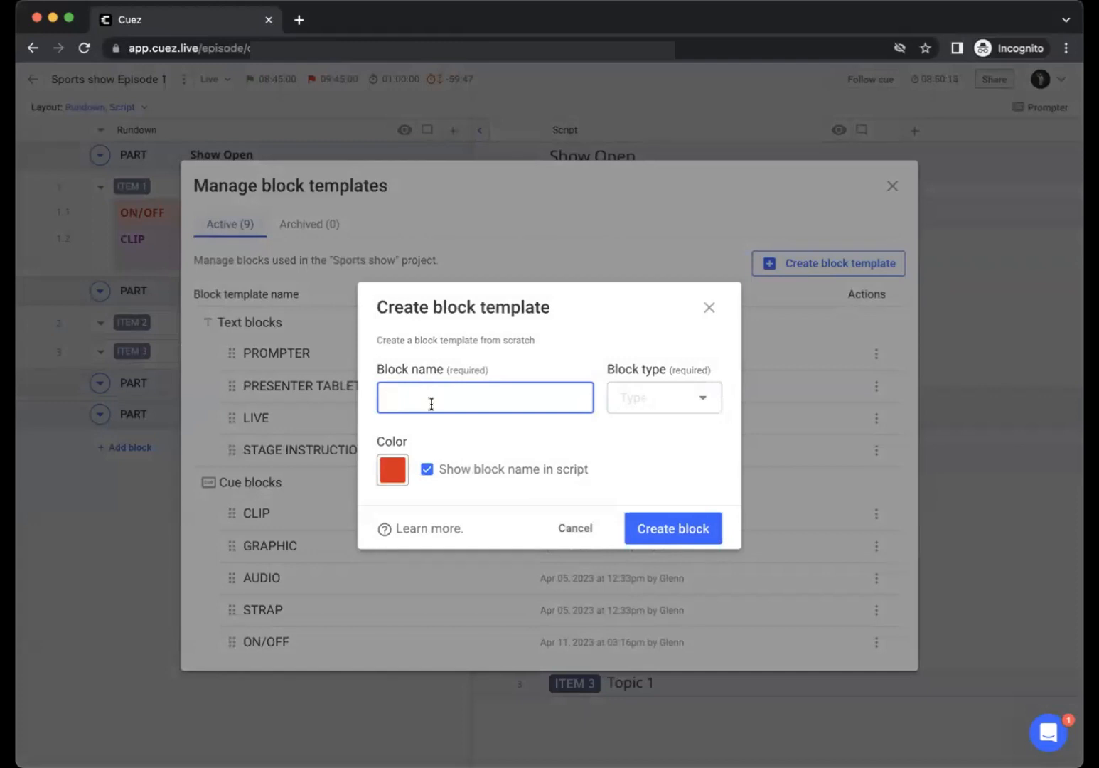
text(BREAK)
click(626, 397)
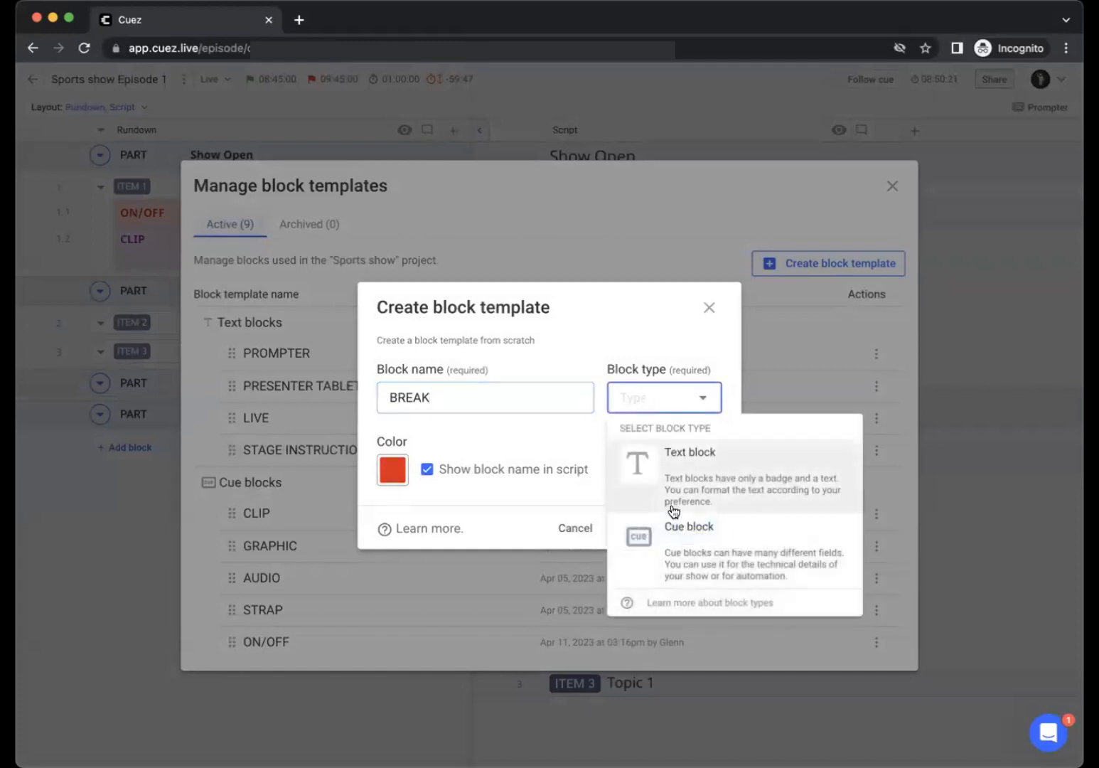
click(684, 568)
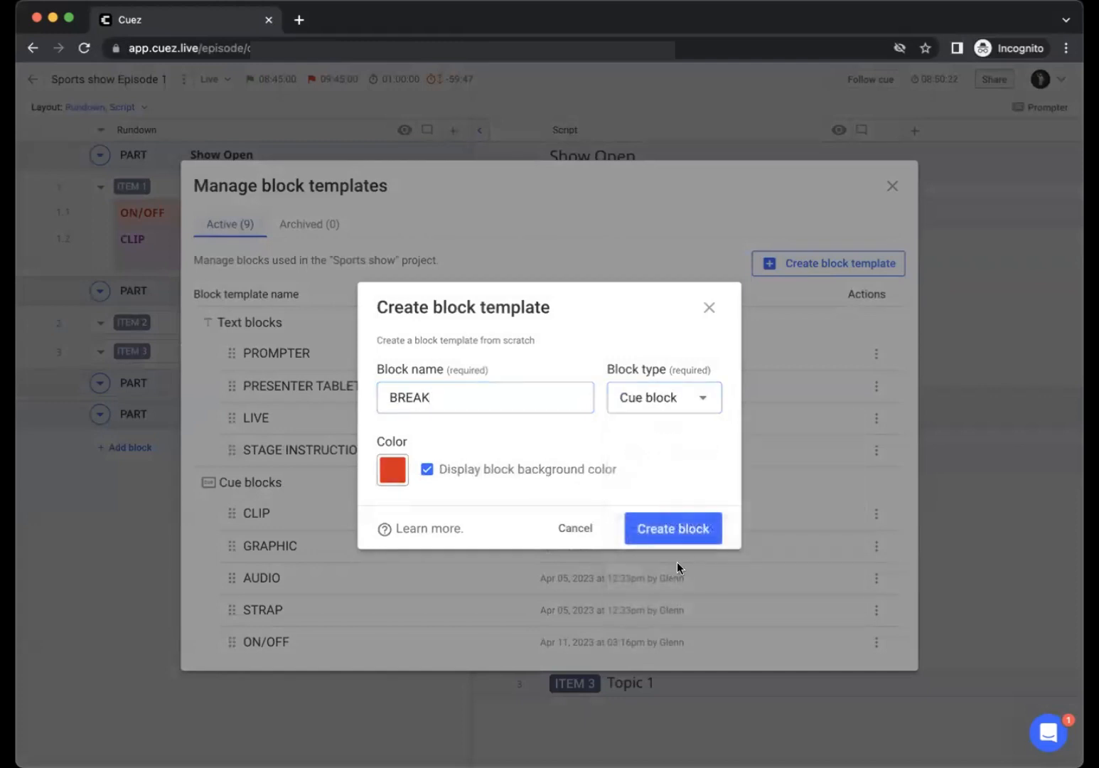
click(389, 473)
click(495, 541)
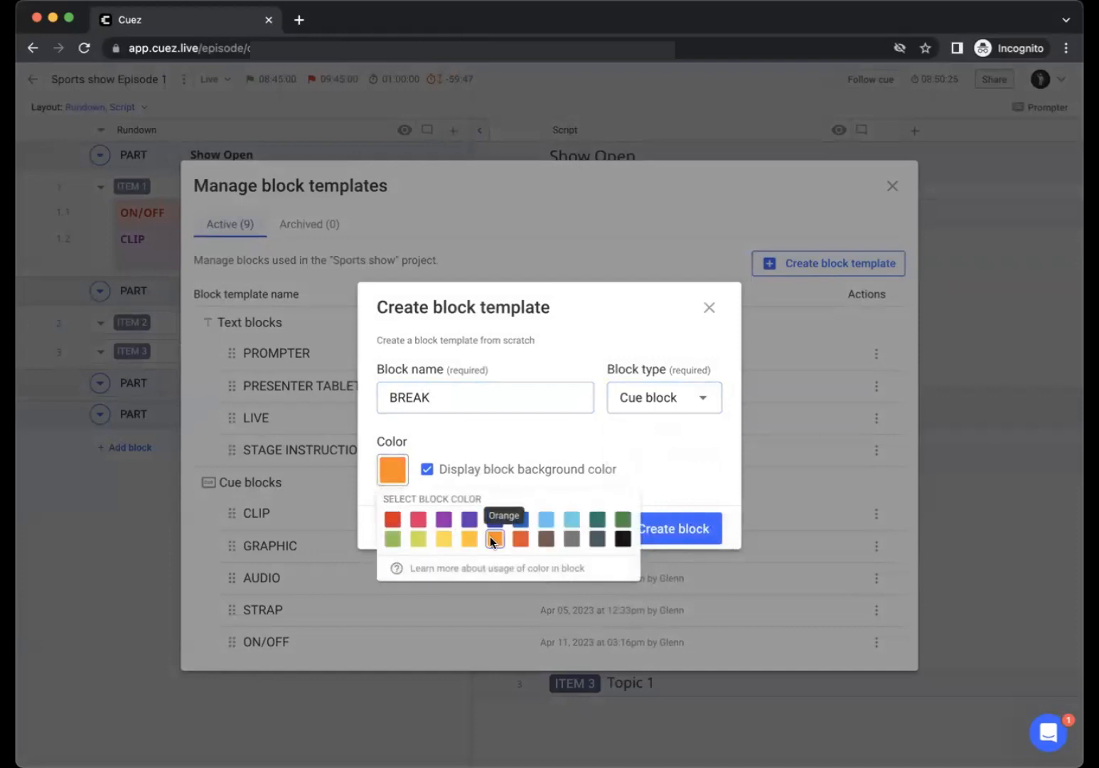
click(647, 522)
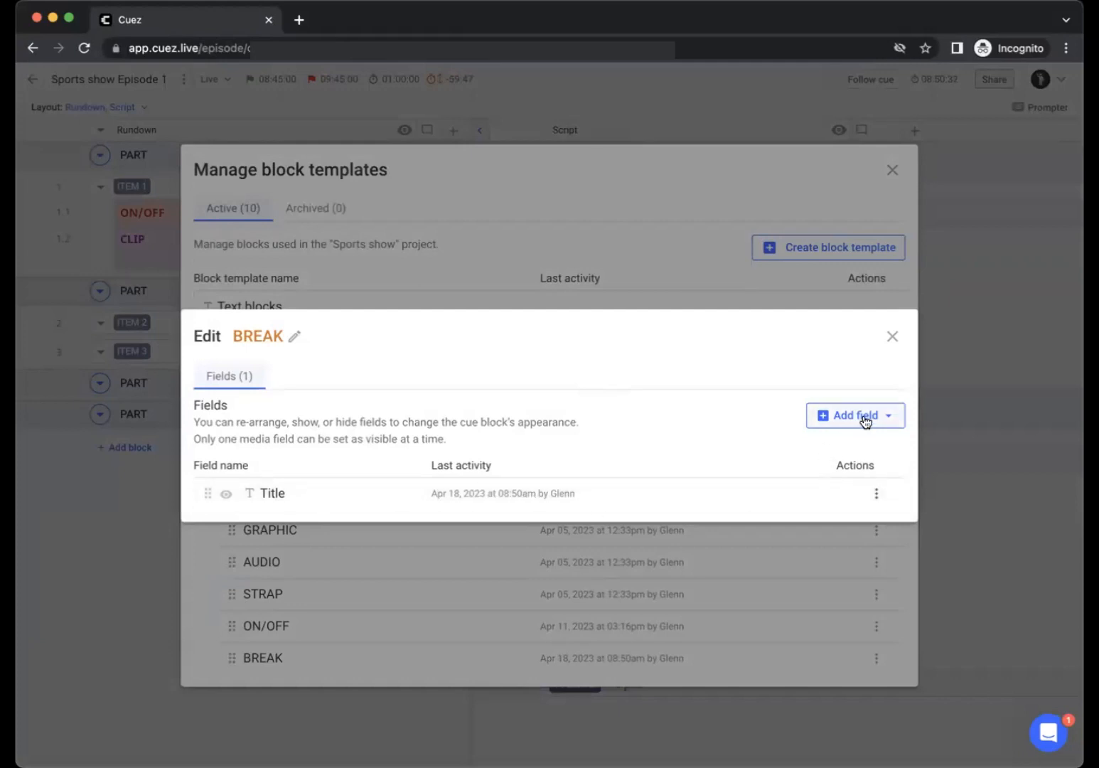
Add a media field named Media to the BREAK template, with media type Video and its content included in timings.
click(888, 420)
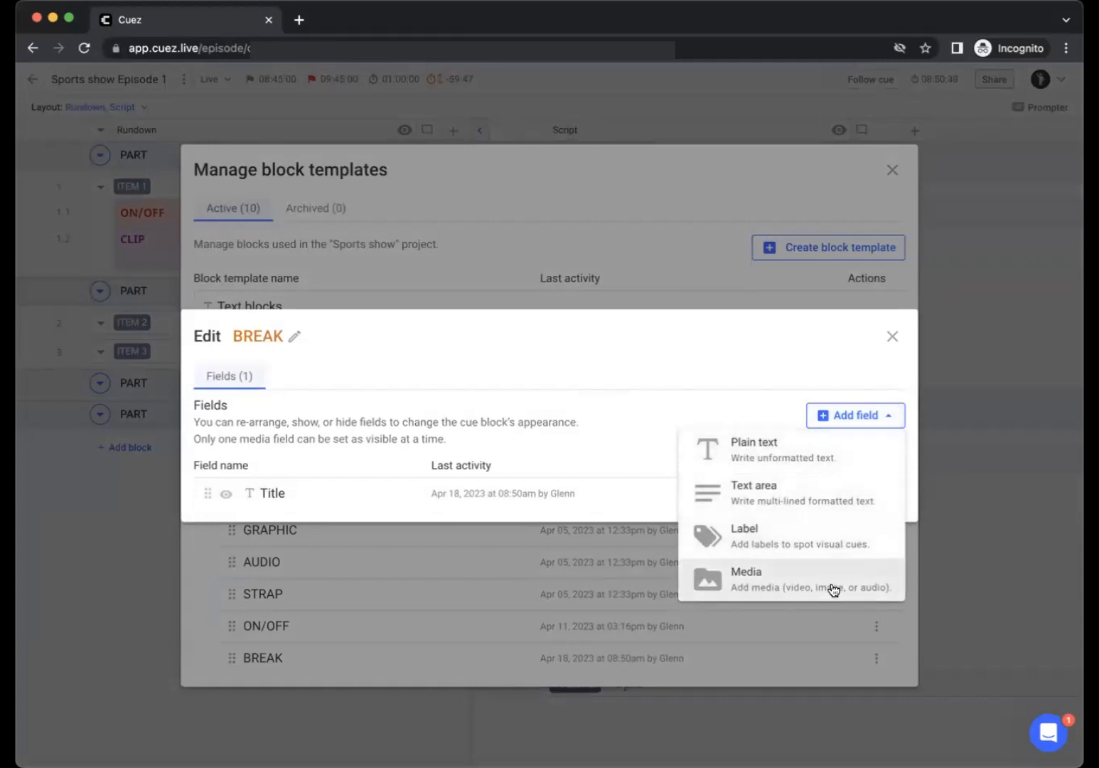
click(650, 350)
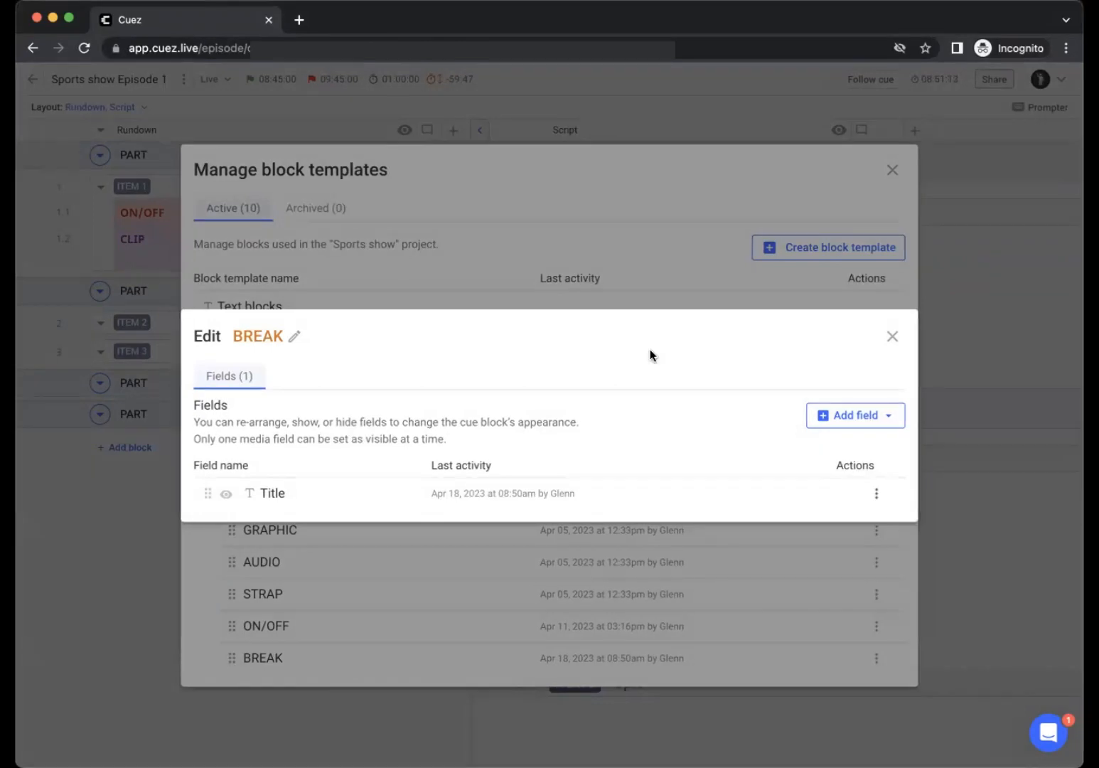
click(845, 416)
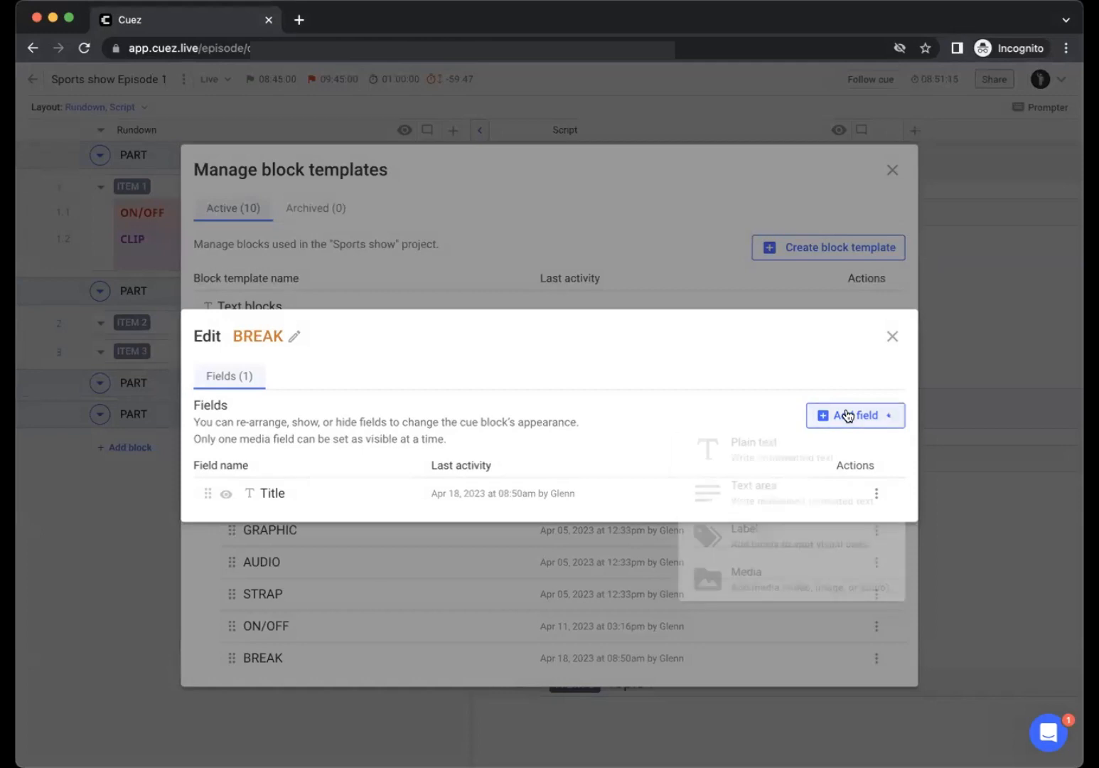
click(740, 580)
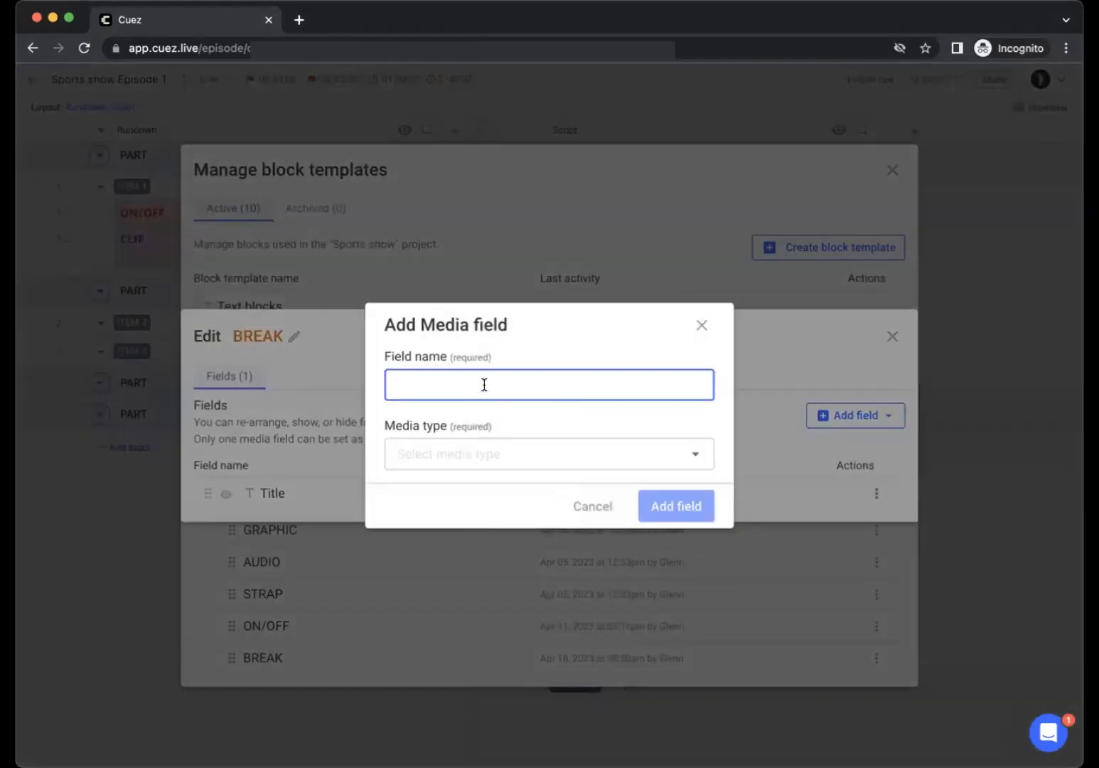
text(Media)
click(470, 458)
click(455, 509)
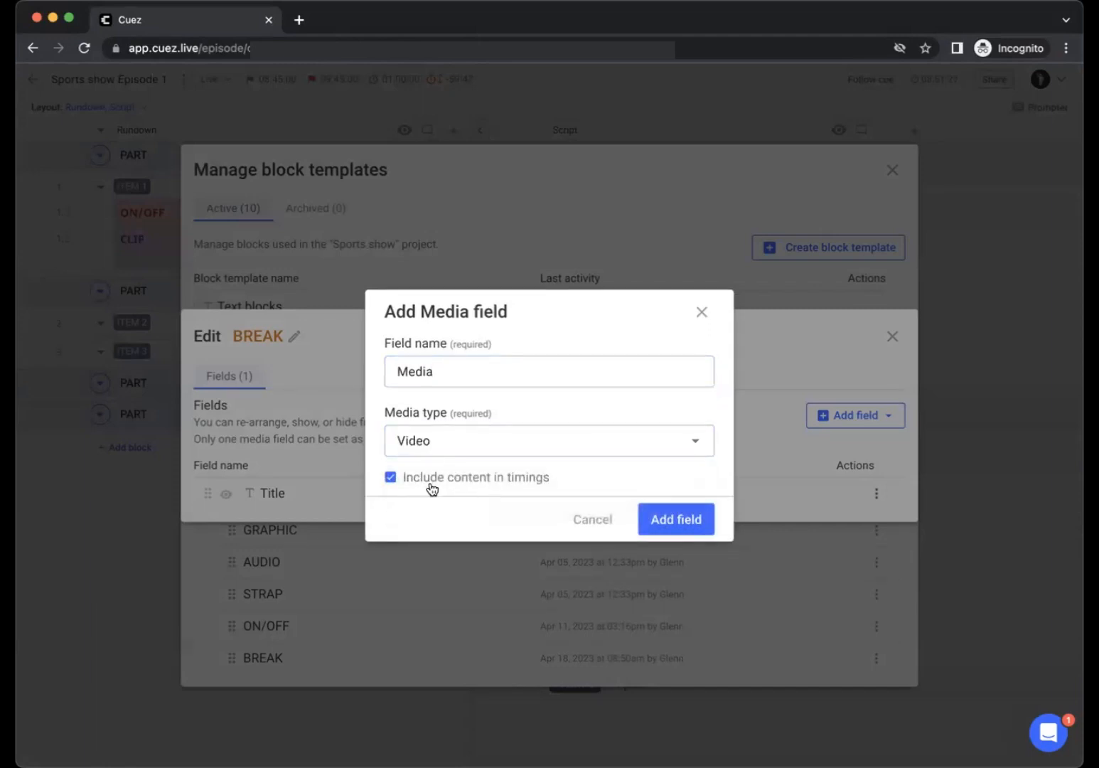
click(683, 518)
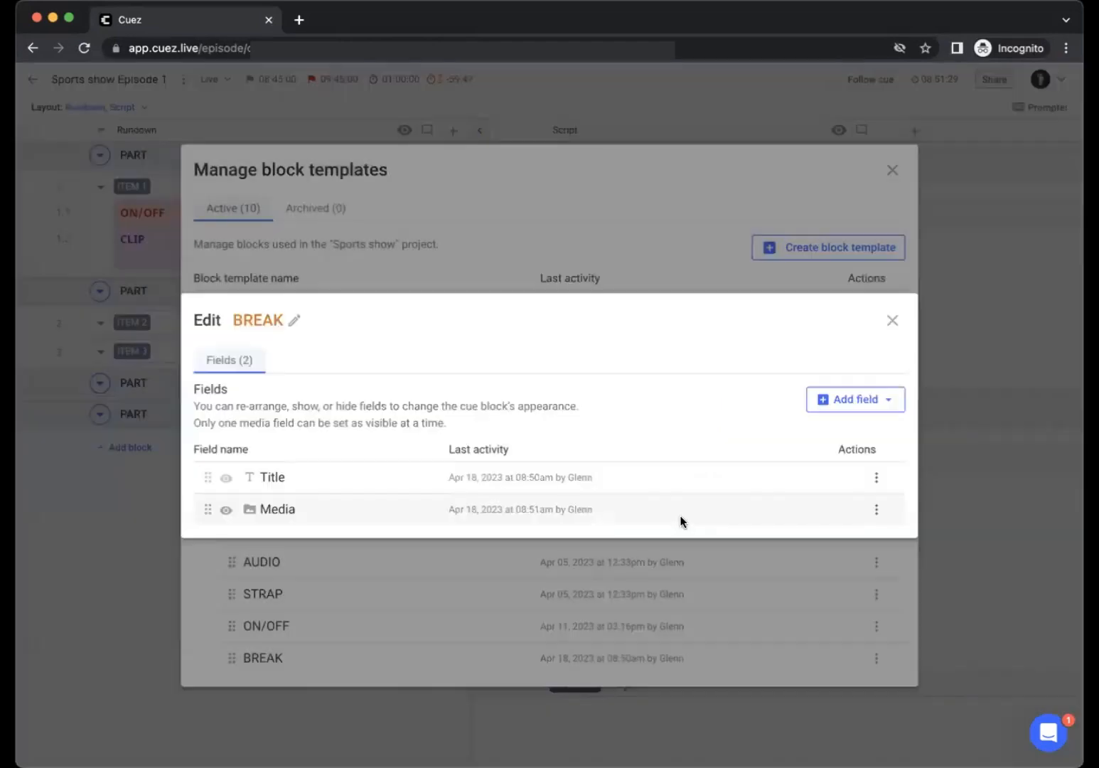
Hide the BREAK template's Media field and set the Title field's default value to "Break".
click(226, 510)
click(876, 477)
click(825, 480)
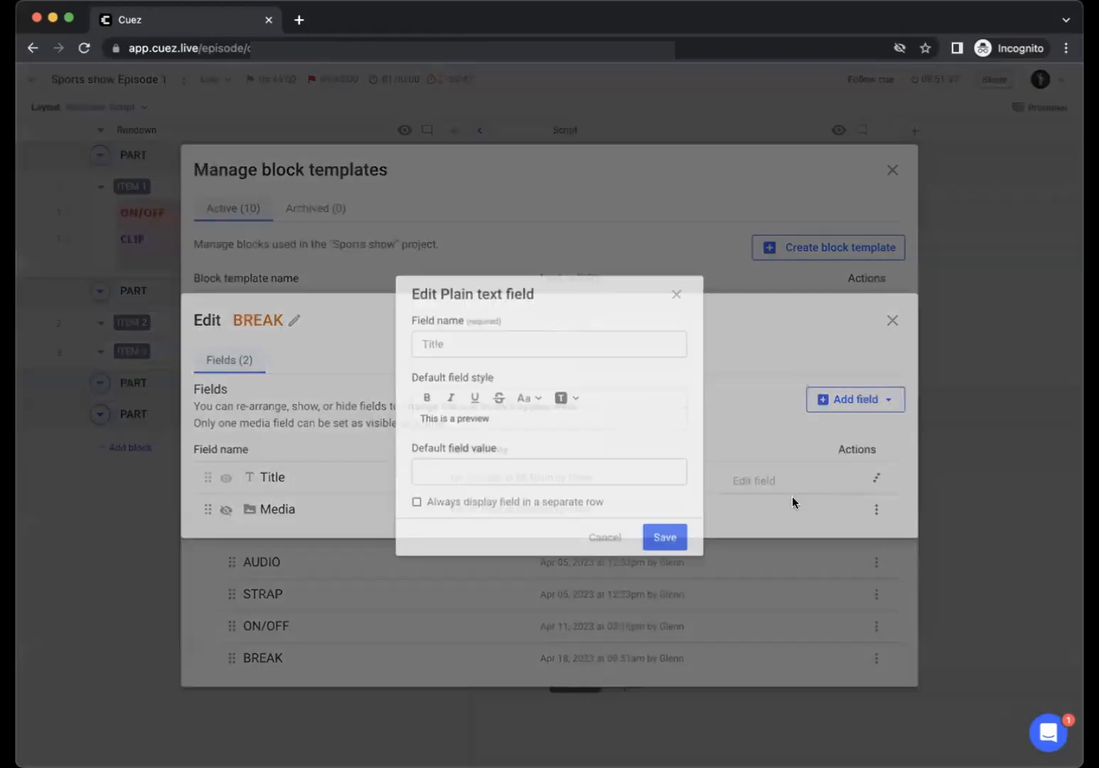
click(405, 487)
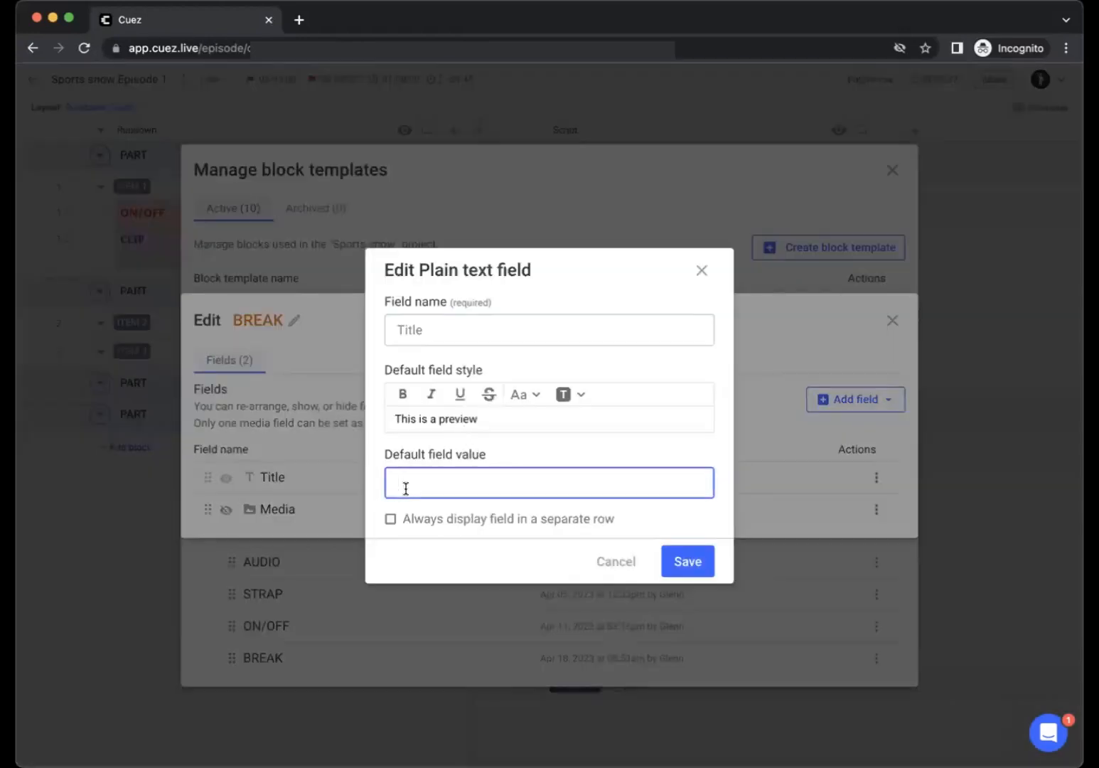
text(Break)
click(679, 560)
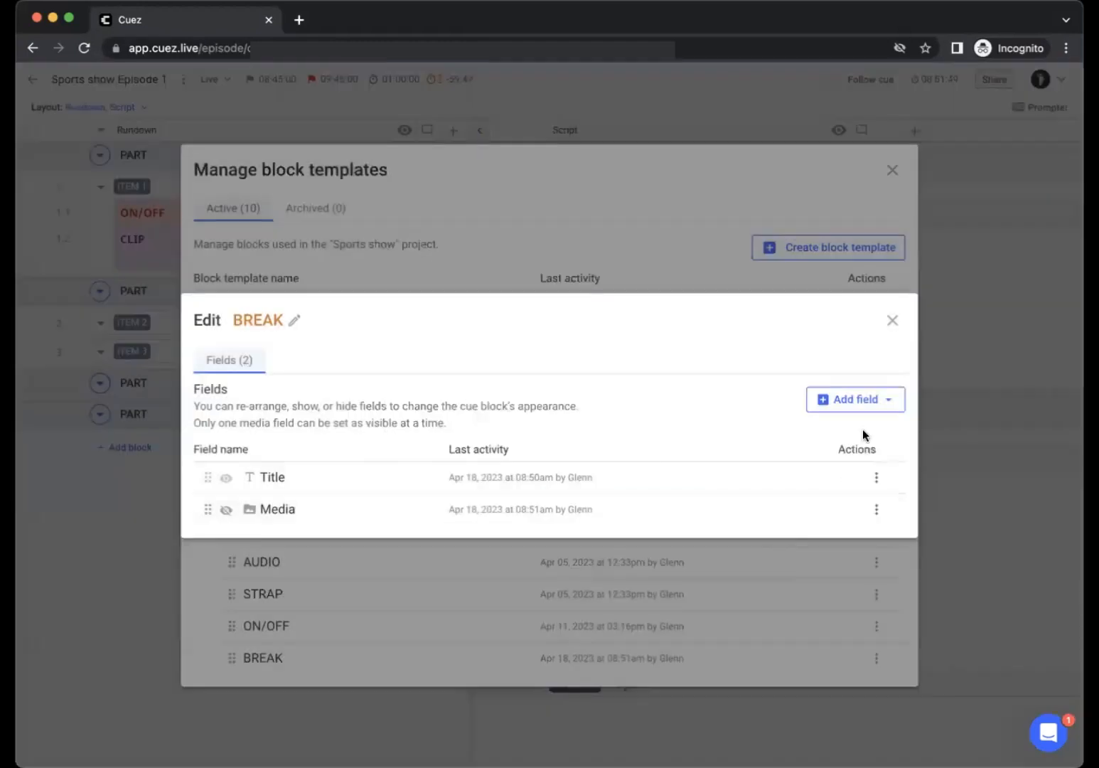
Close the block template management and insert a LIVE text block below the Countdown timer clip in the script.
click(892, 320)
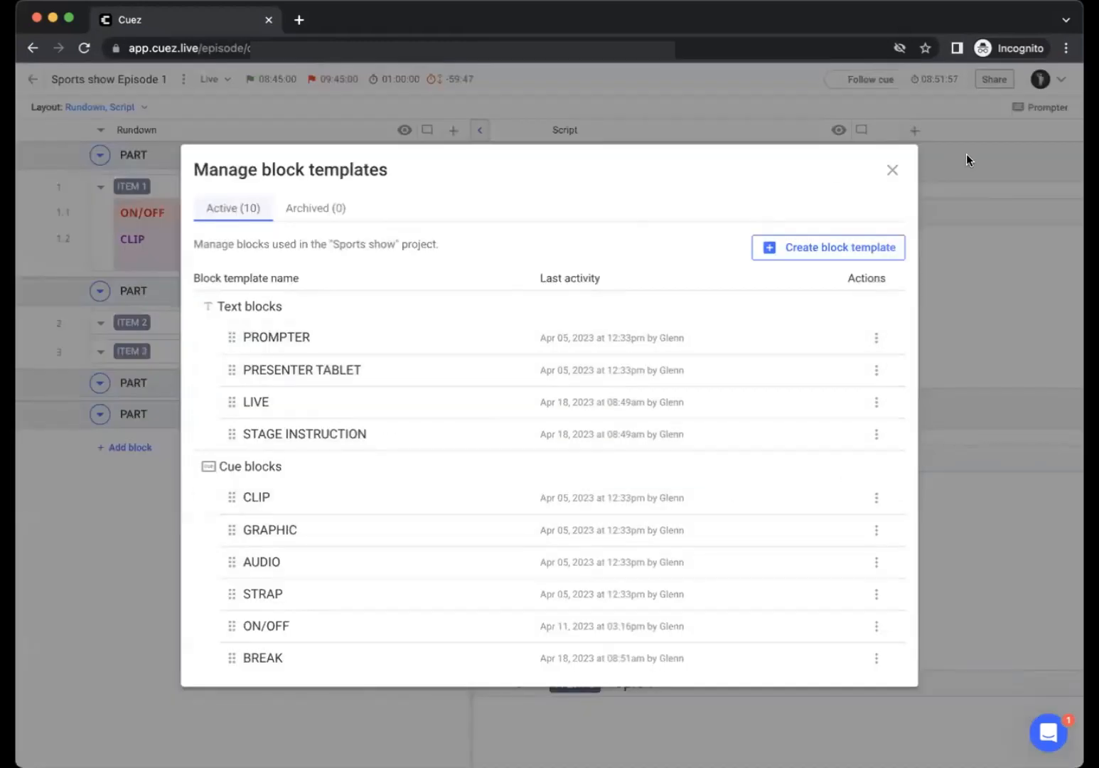
click(892, 170)
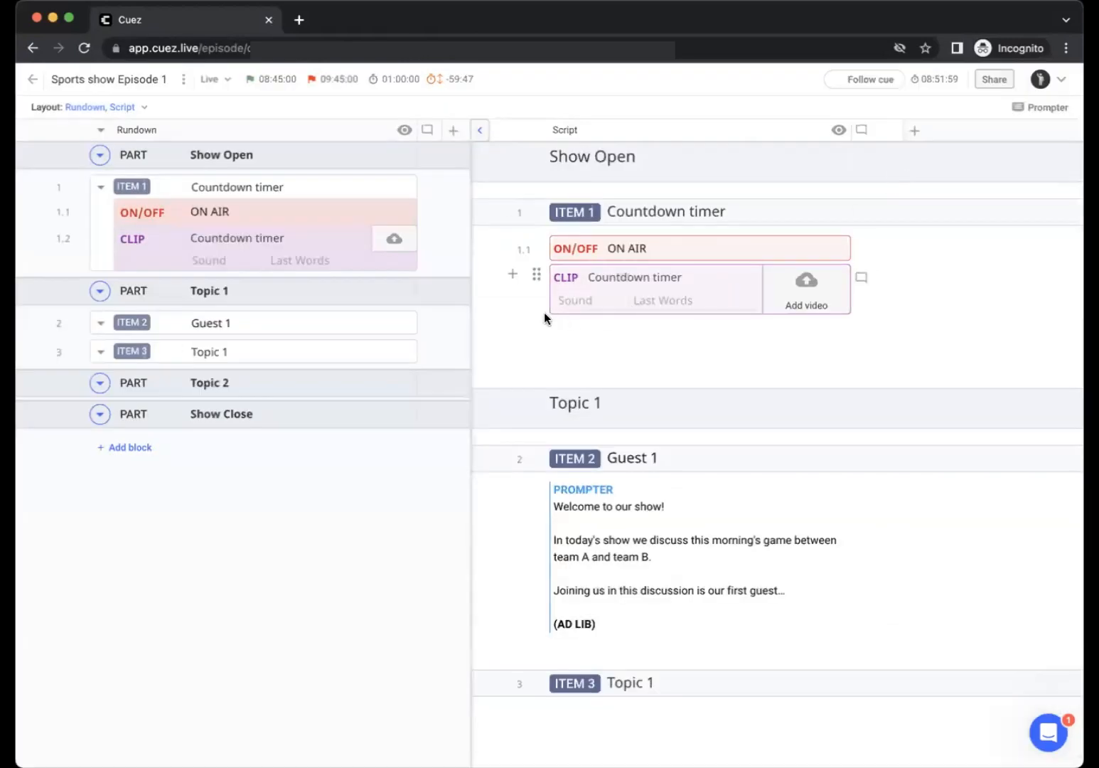
click(511, 279)
scroll(568, 449, down, 1)
click(576, 475)
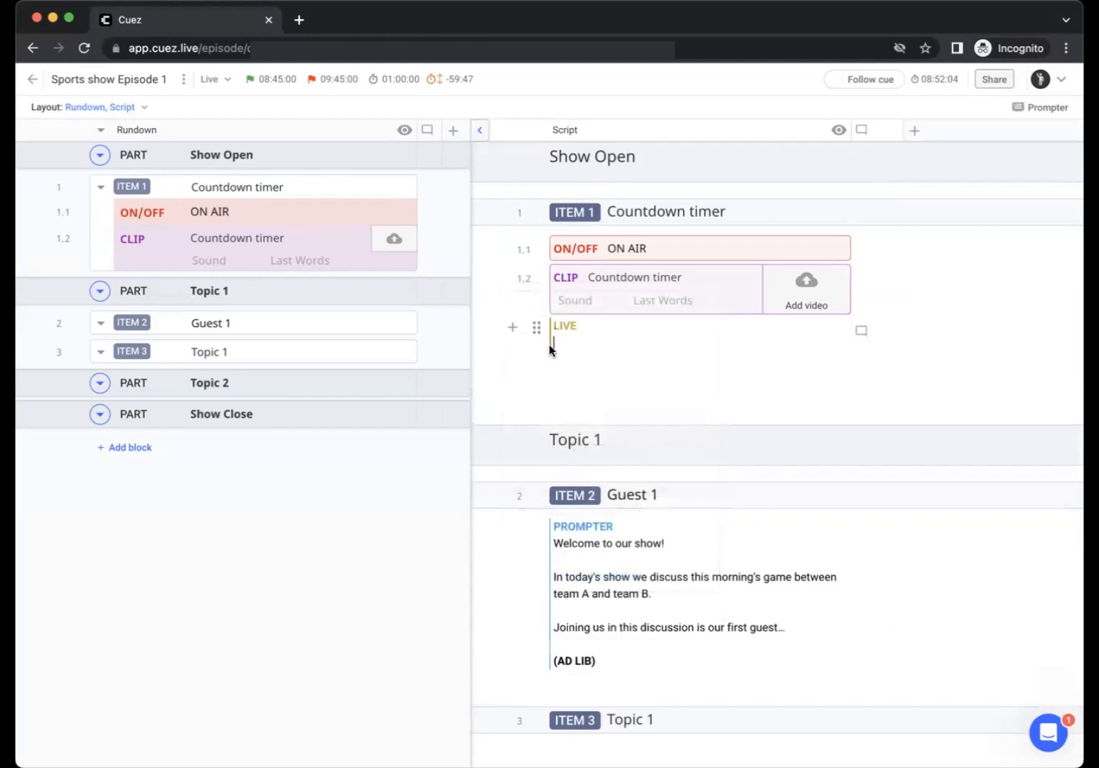
Insert a STAGE INSTRUCTION block below the LIVE block, followed by a BREAK cue block.
click(514, 327)
click(590, 595)
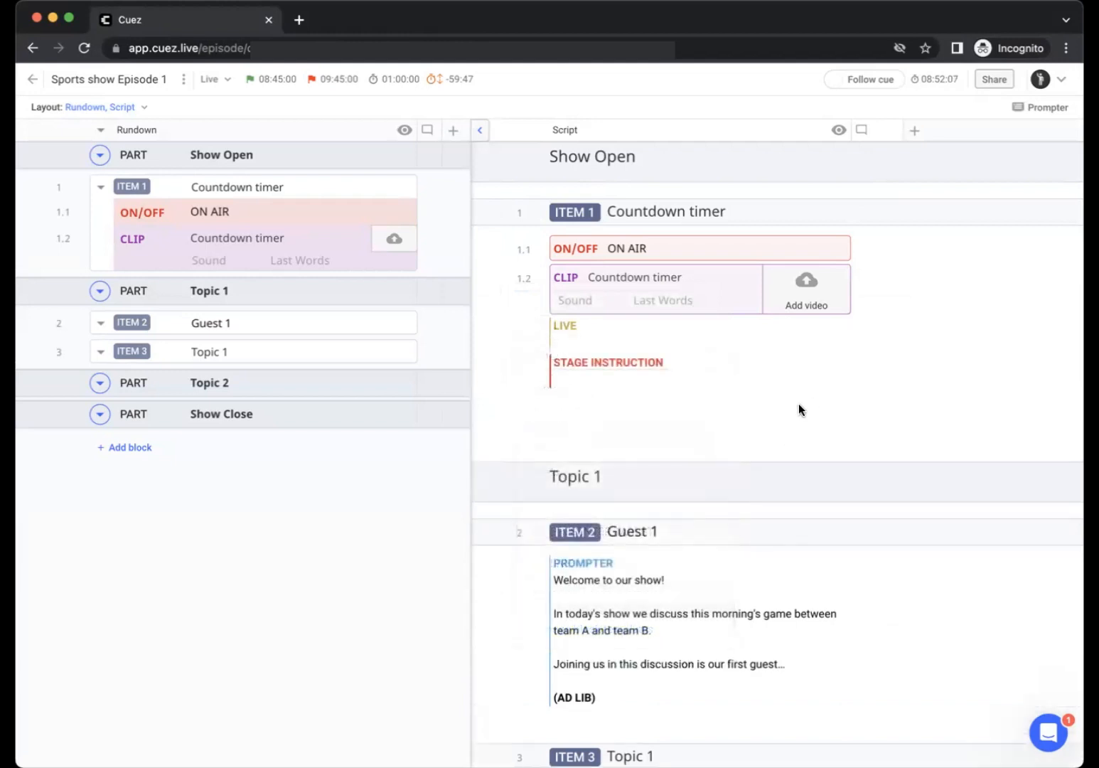
click(513, 363)
scroll(590, 512, down, 3)
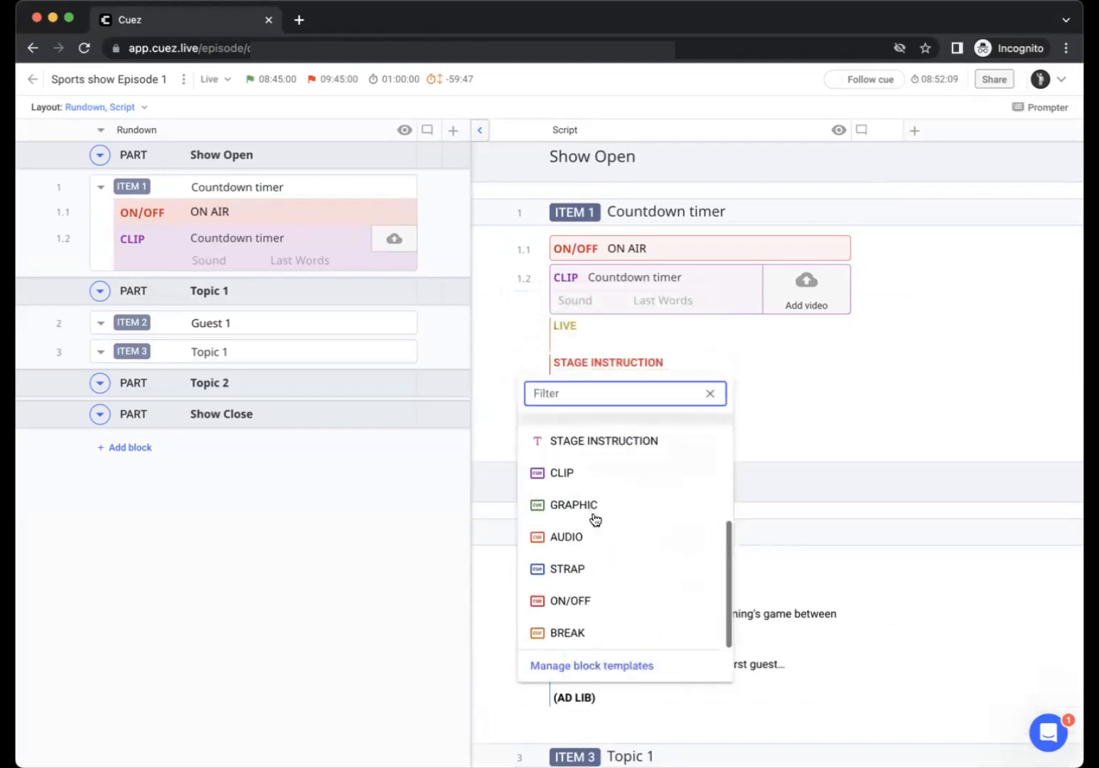
click(590, 633)
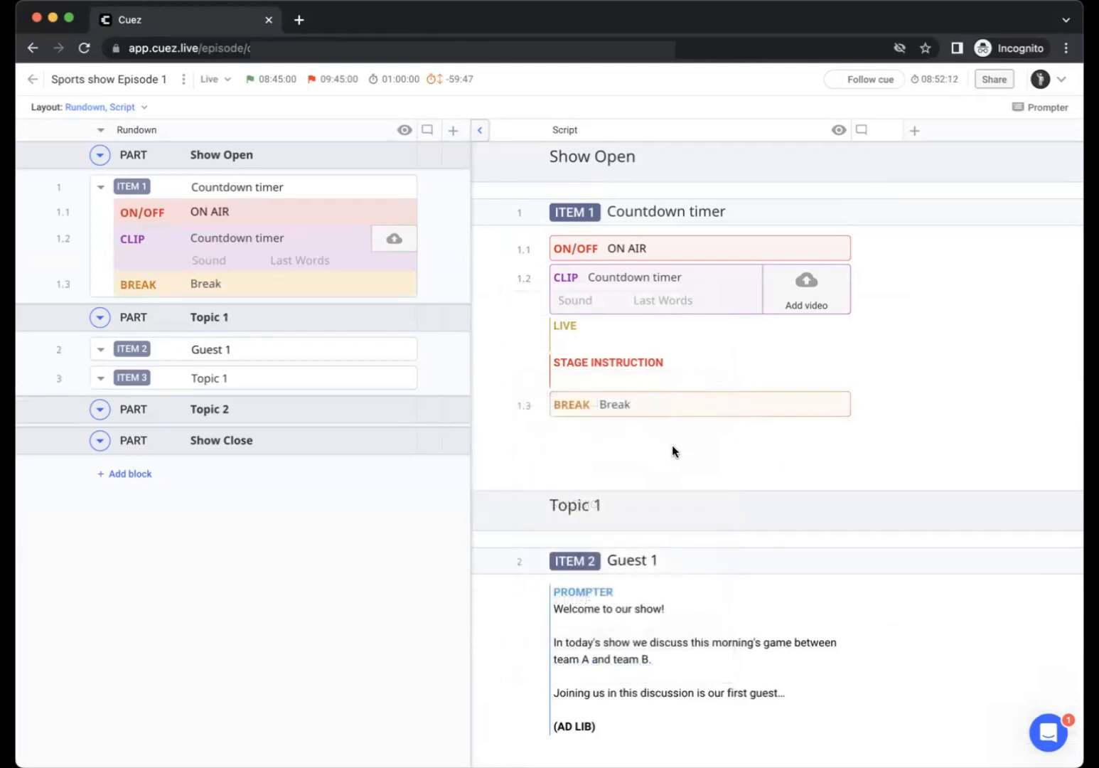
Title the BREAK cue "Break 1" and enter "Desk, table,..." as the STAGE INSTRUCTION text.
click(634, 405)
text(Desk, table,...)
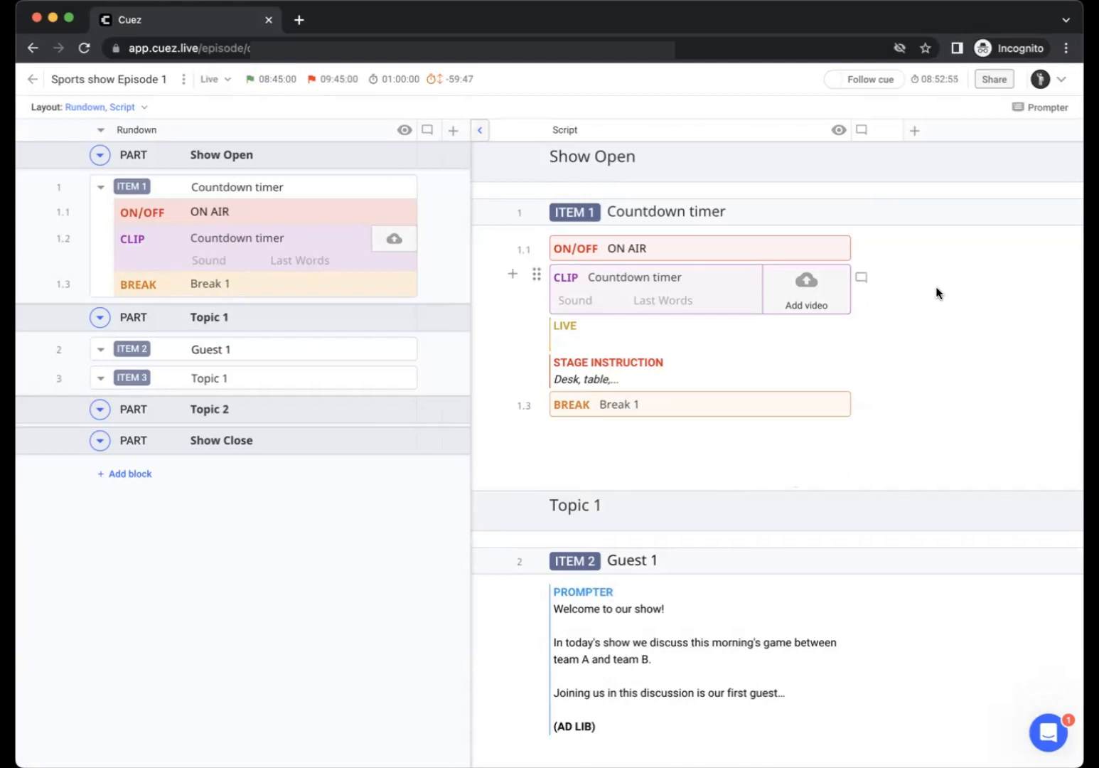
Show the Notes column beside the script and hide it again.
click(914, 131)
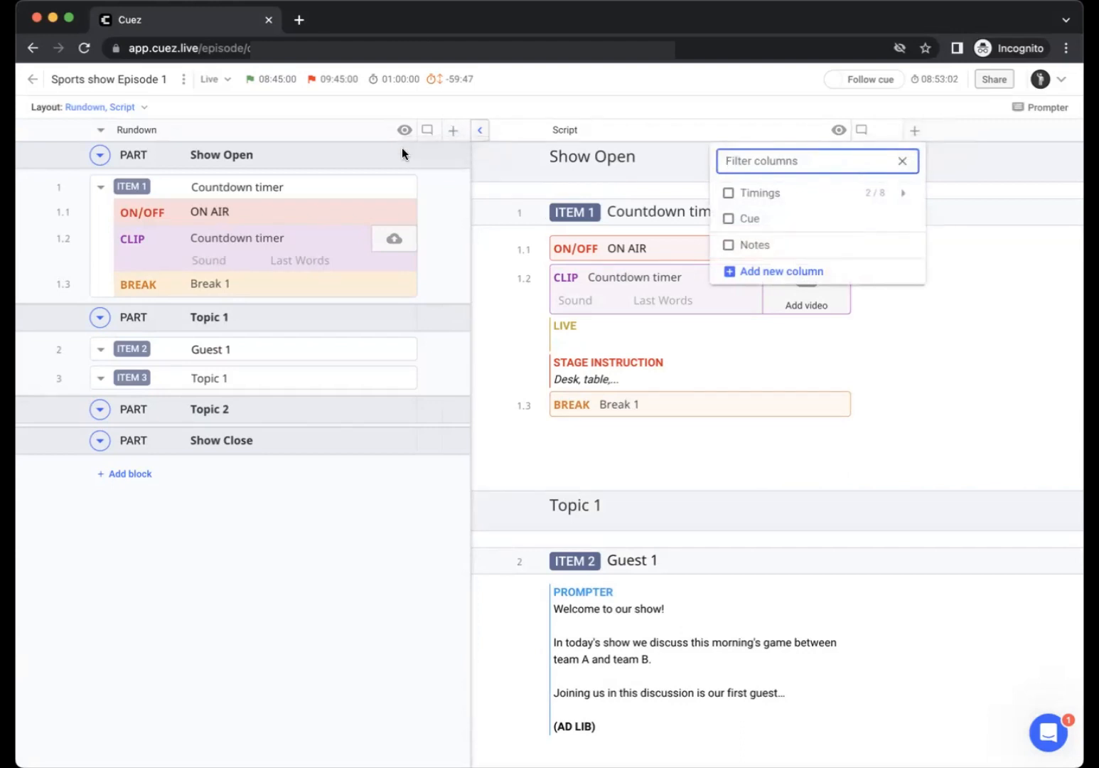
click(745, 245)
click(1058, 130)
click(1059, 130)
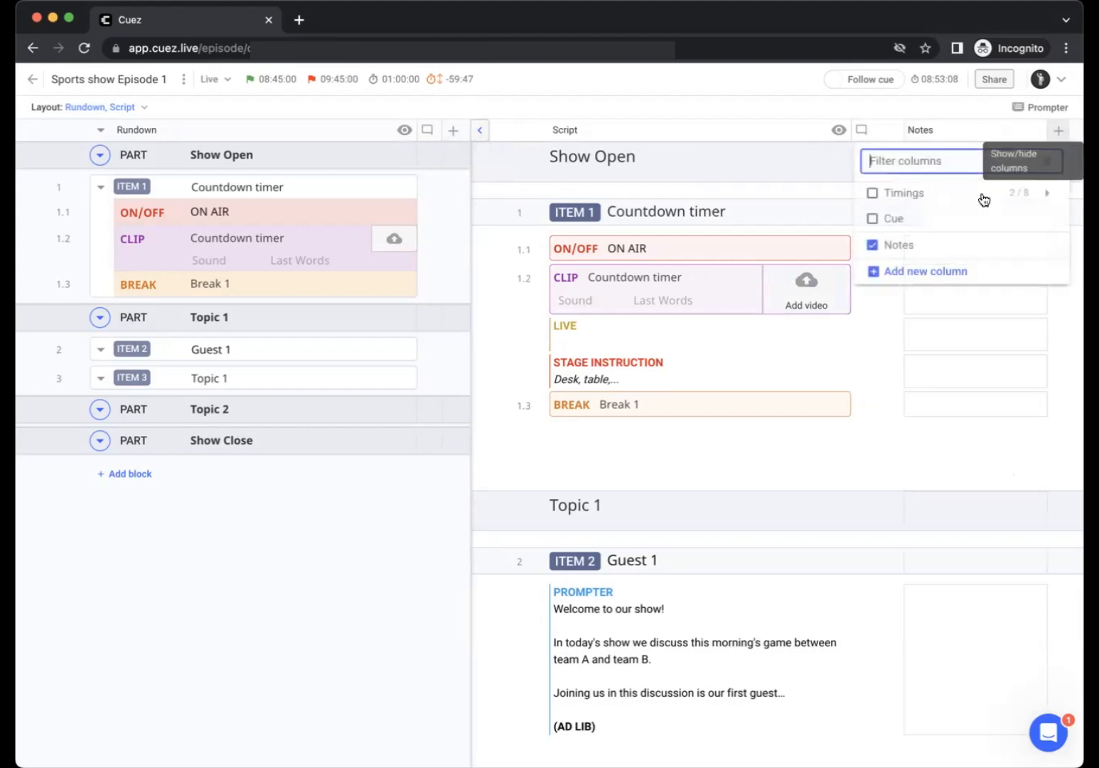
click(904, 246)
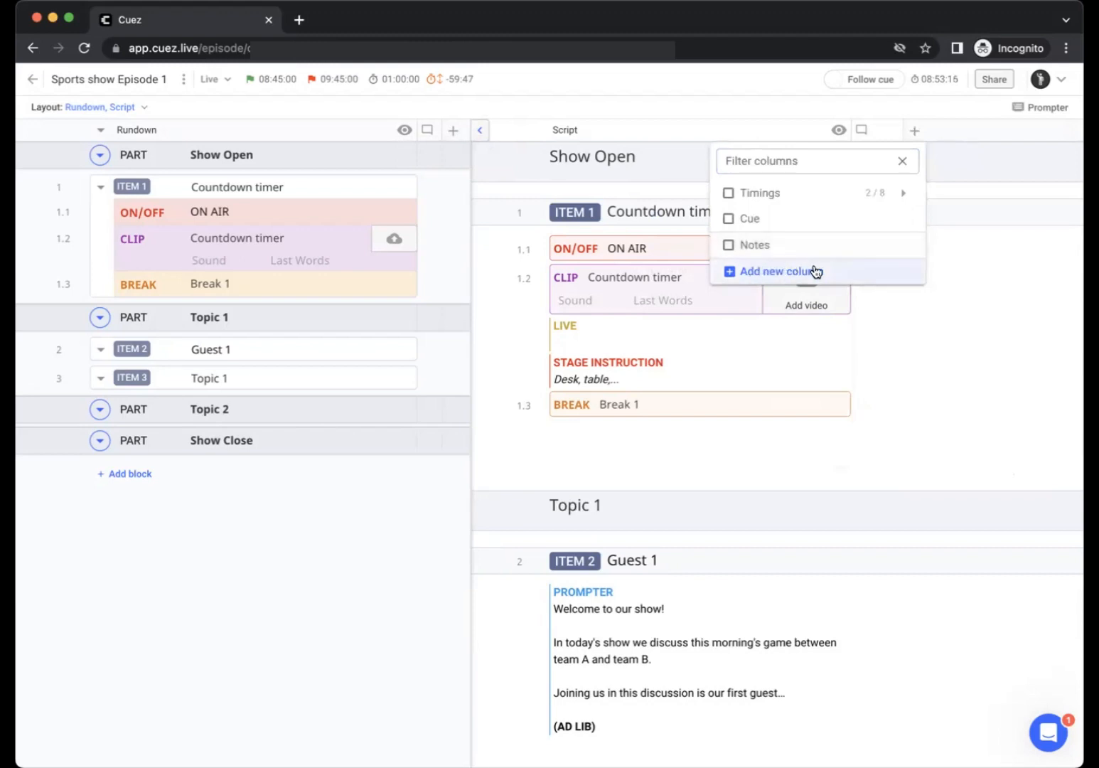
click(931, 415)
Create a text area column named Audio for the episode, with italic gray text as its default cell style.
click(183, 80)
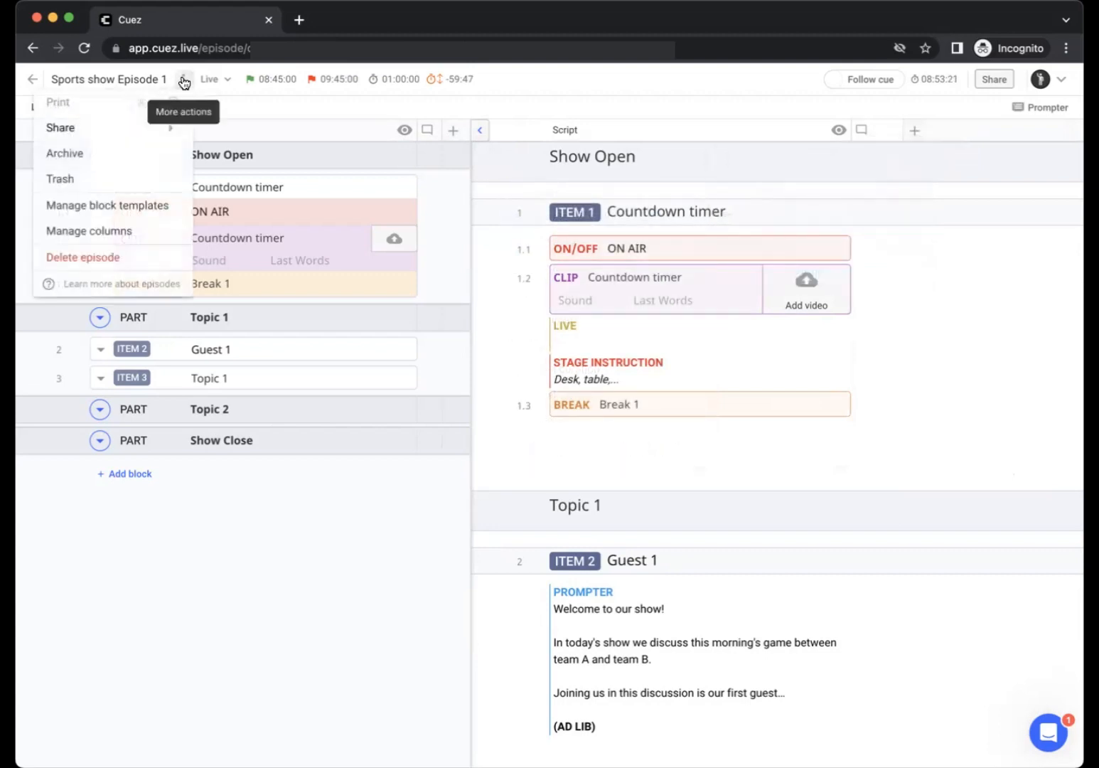
click(147, 229)
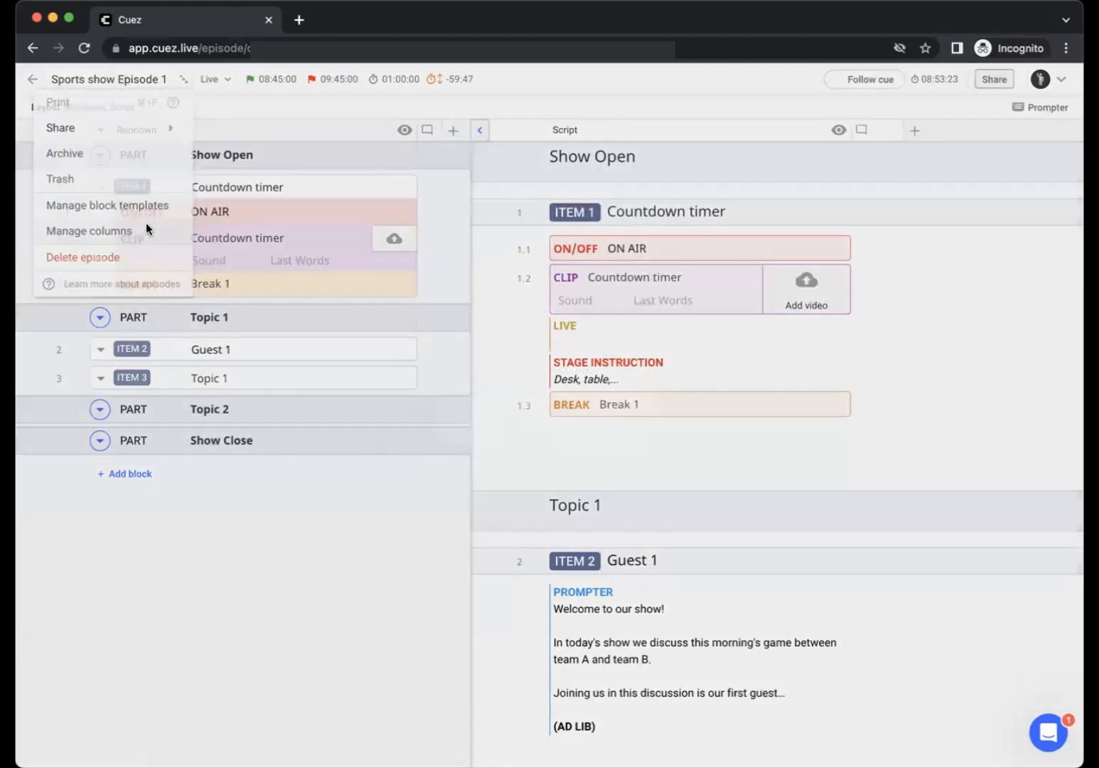
click(814, 422)
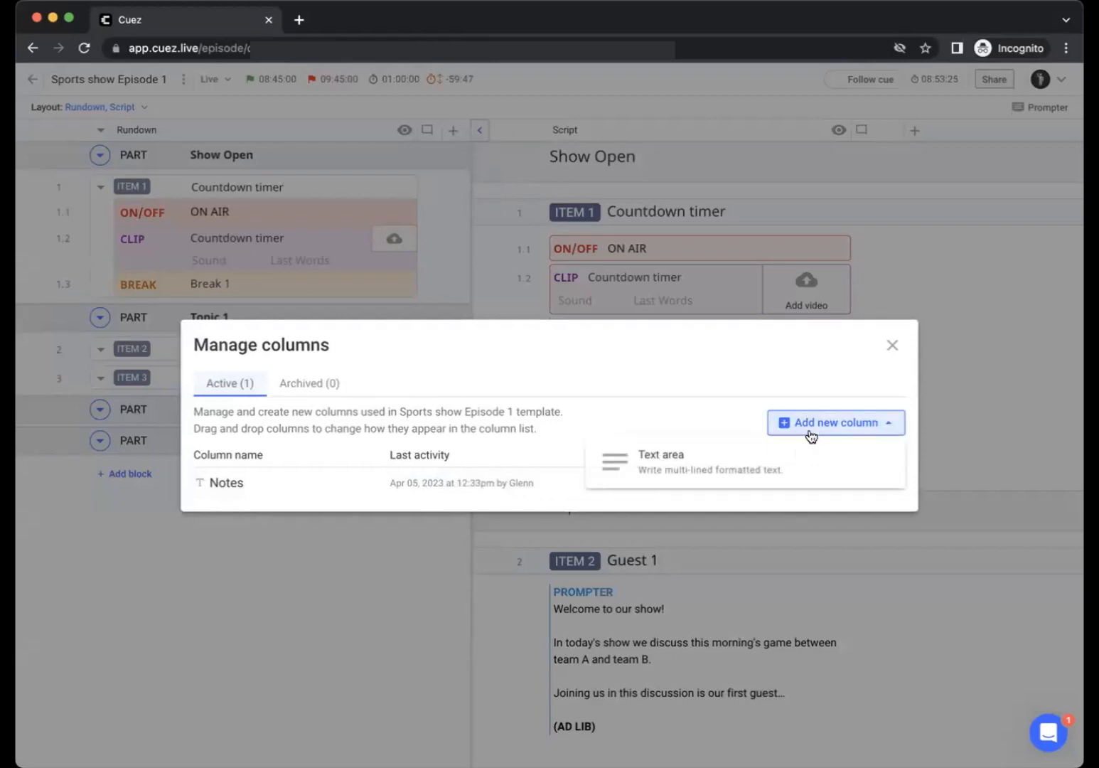
click(764, 478)
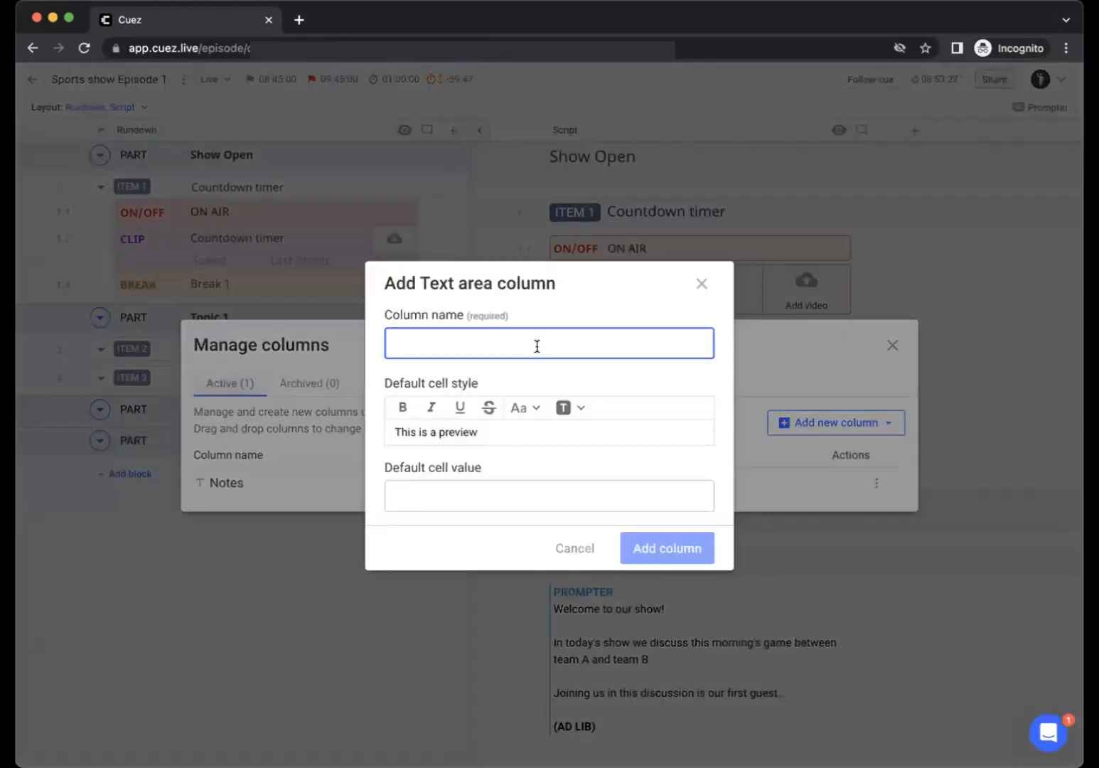
text(Audio)
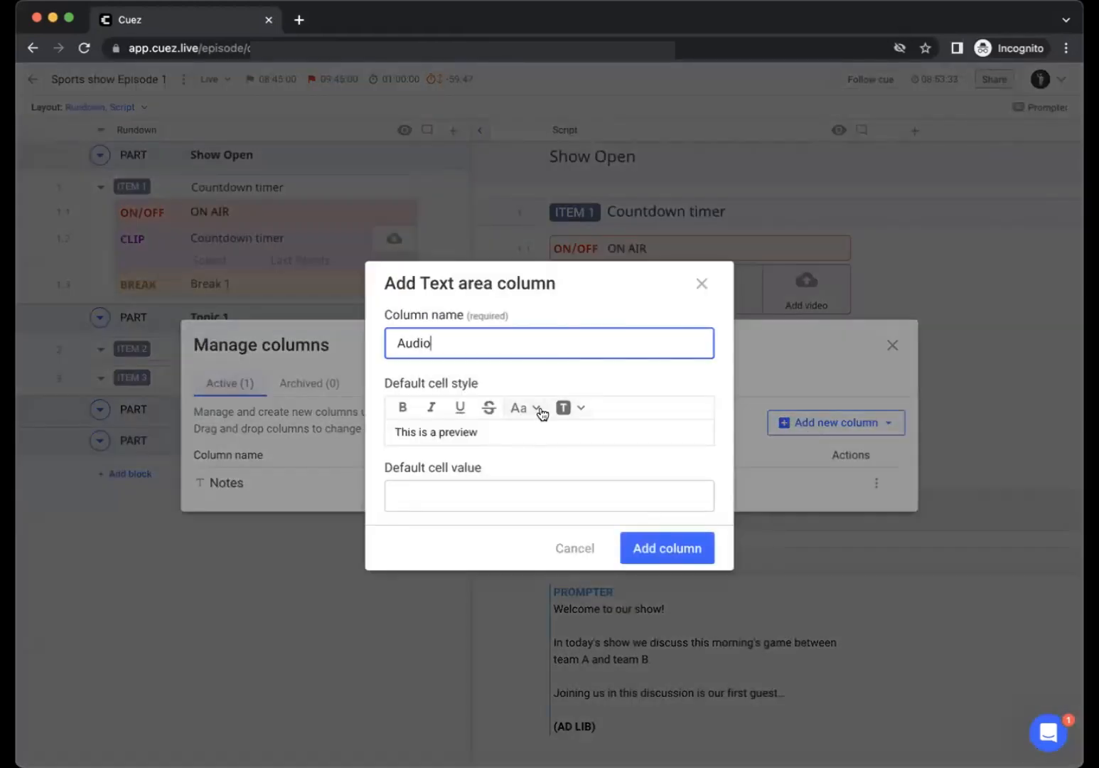
click(432, 410)
click(577, 410)
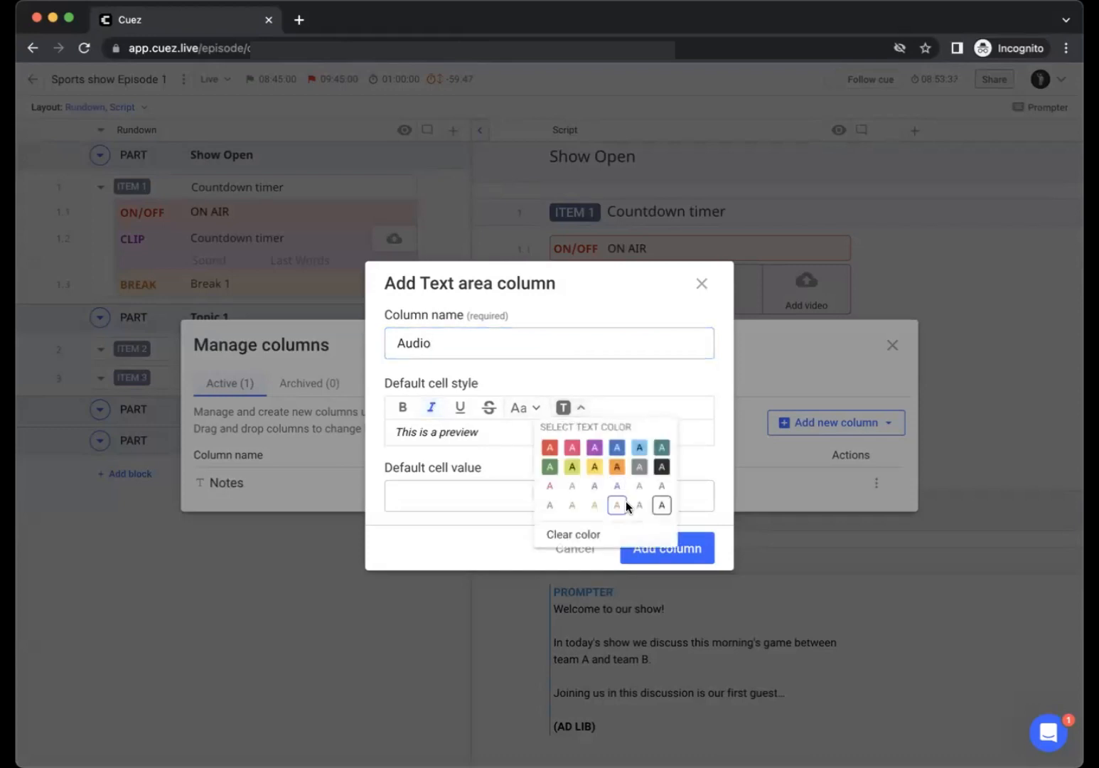
click(637, 506)
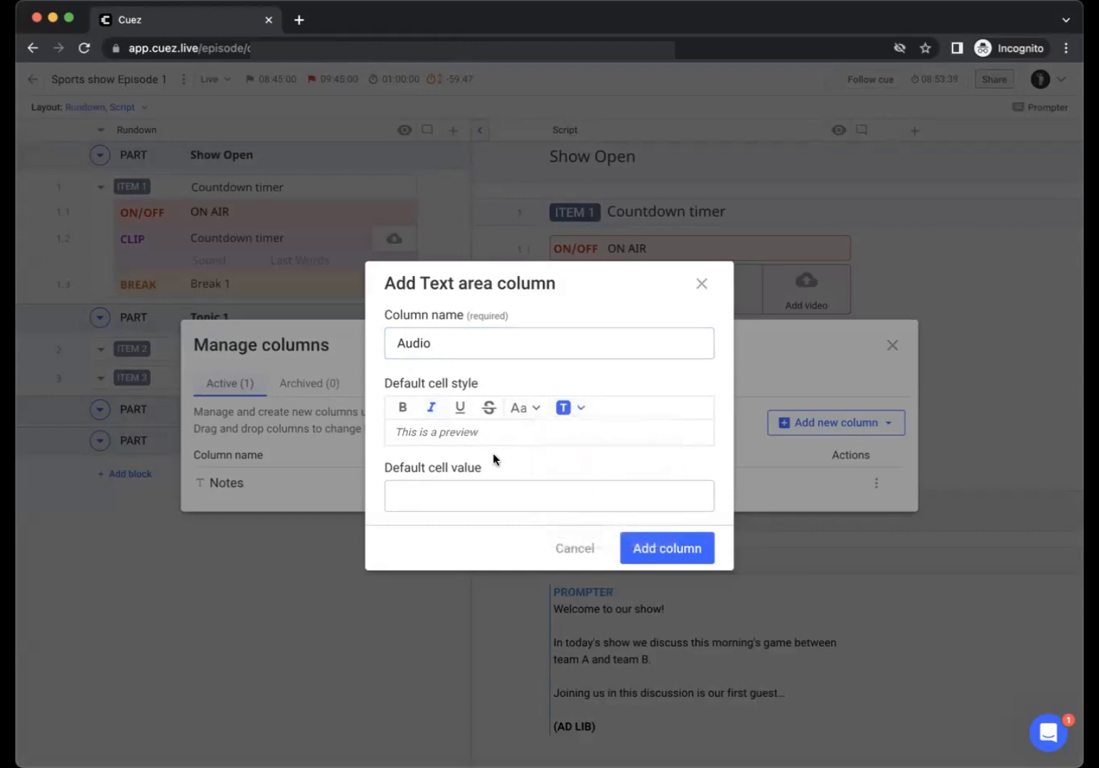
click(639, 547)
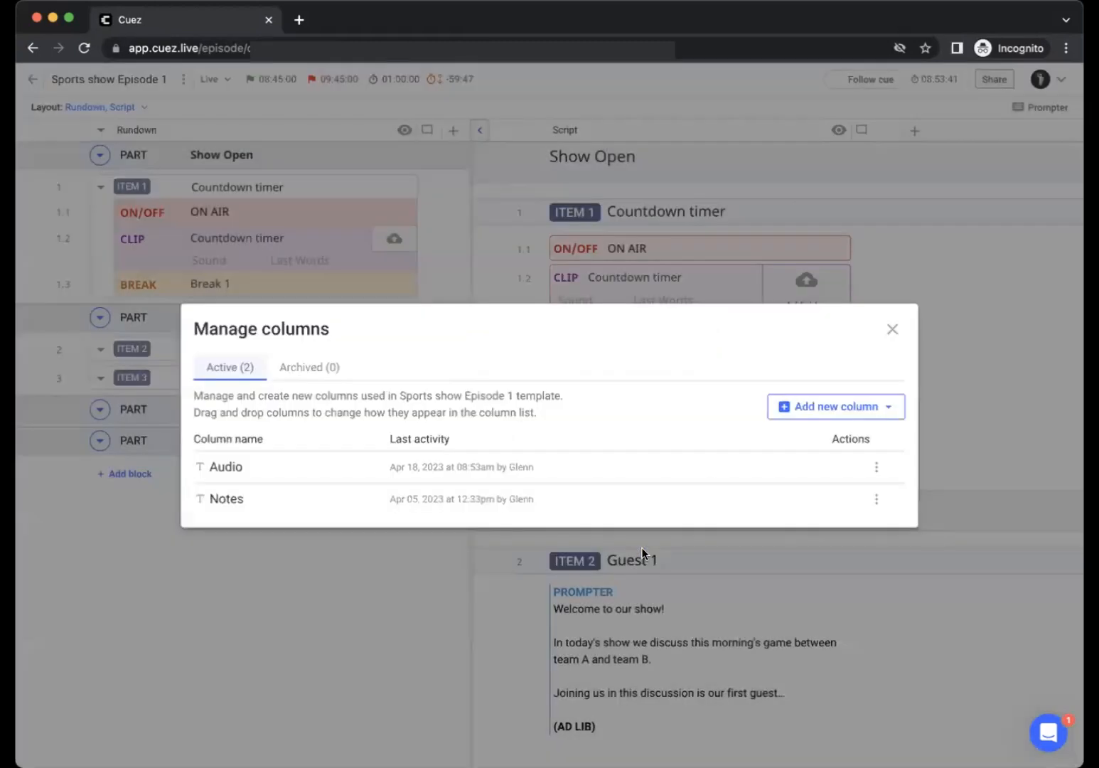
click(892, 329)
Show the Audio column beside the script and enter "Audio notes can go here" for the ON AIR cue.
click(916, 132)
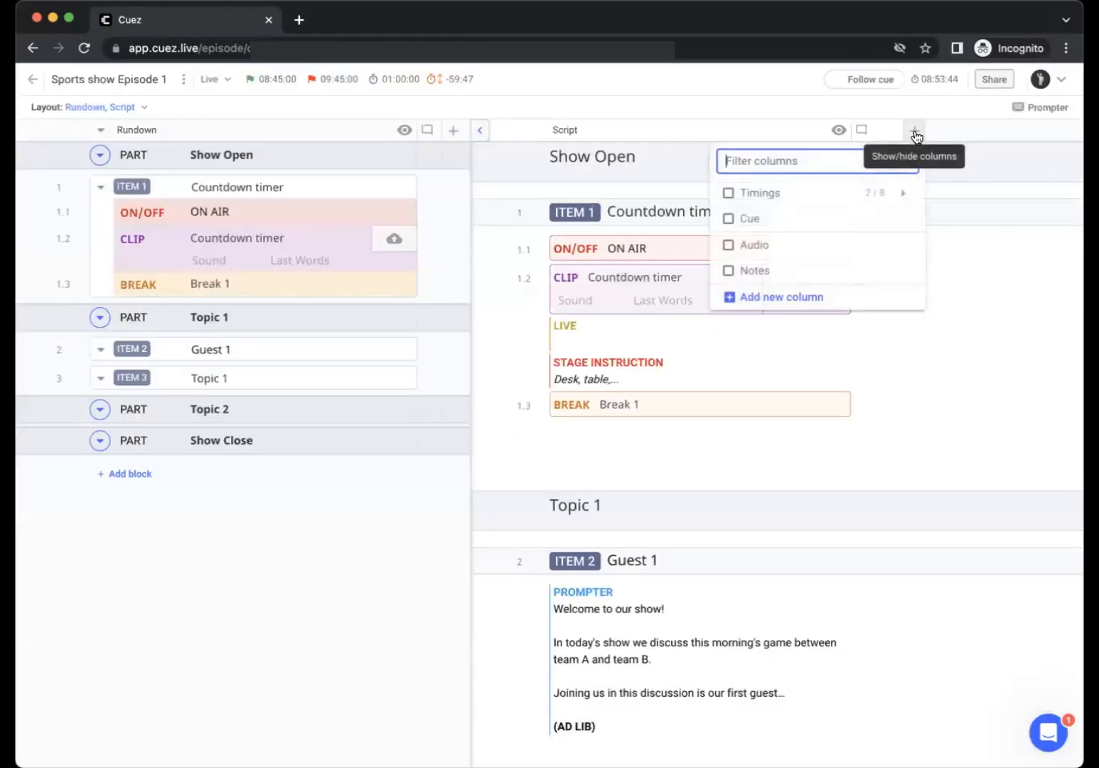
click(728, 244)
click(949, 250)
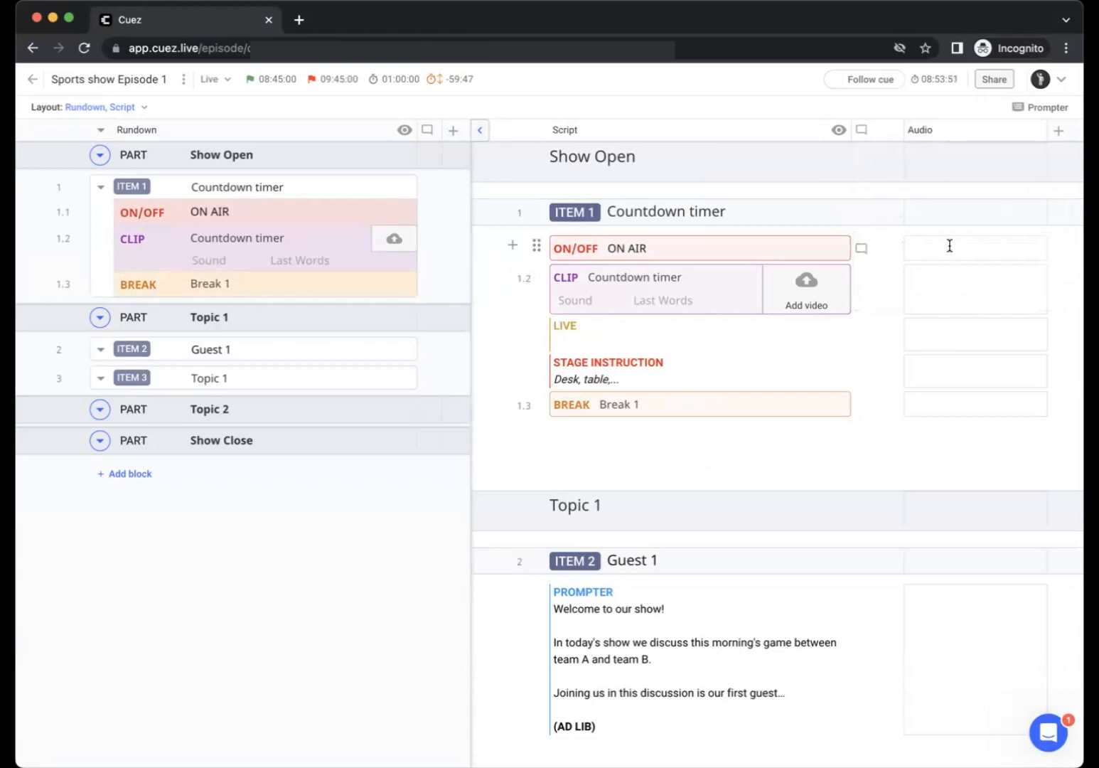
text(Audio notes can go here)
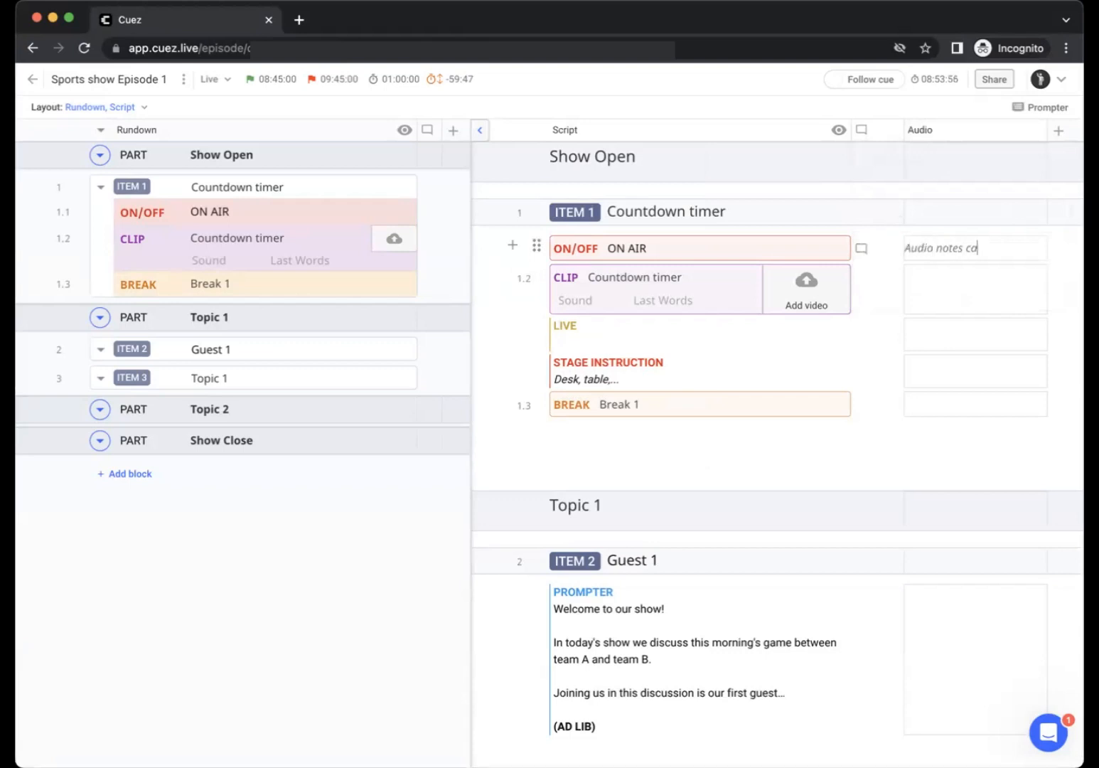